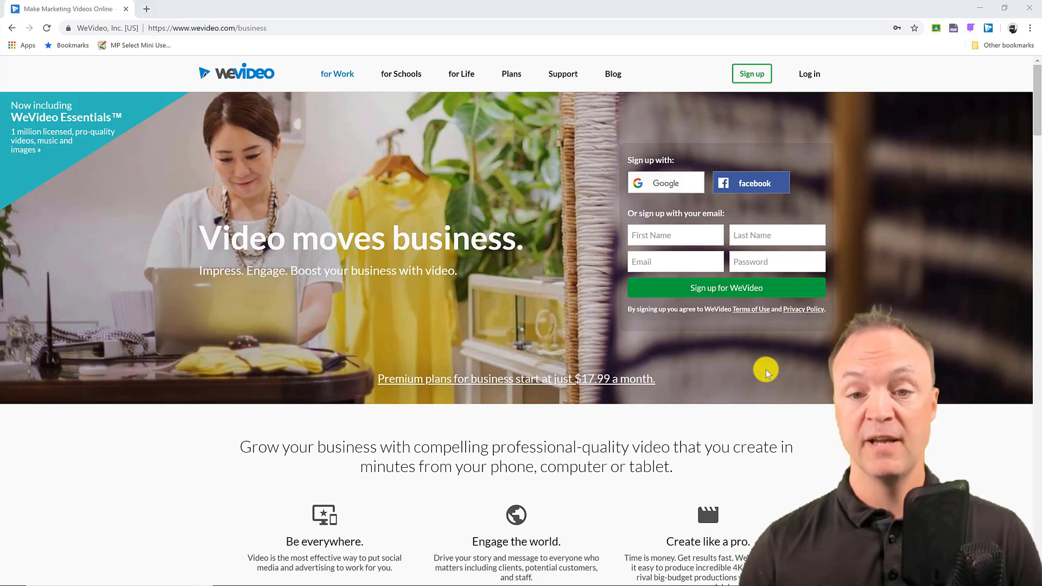
Sign in with Google, go back to the dashboard and create a Blank edit
left_click(664, 185)
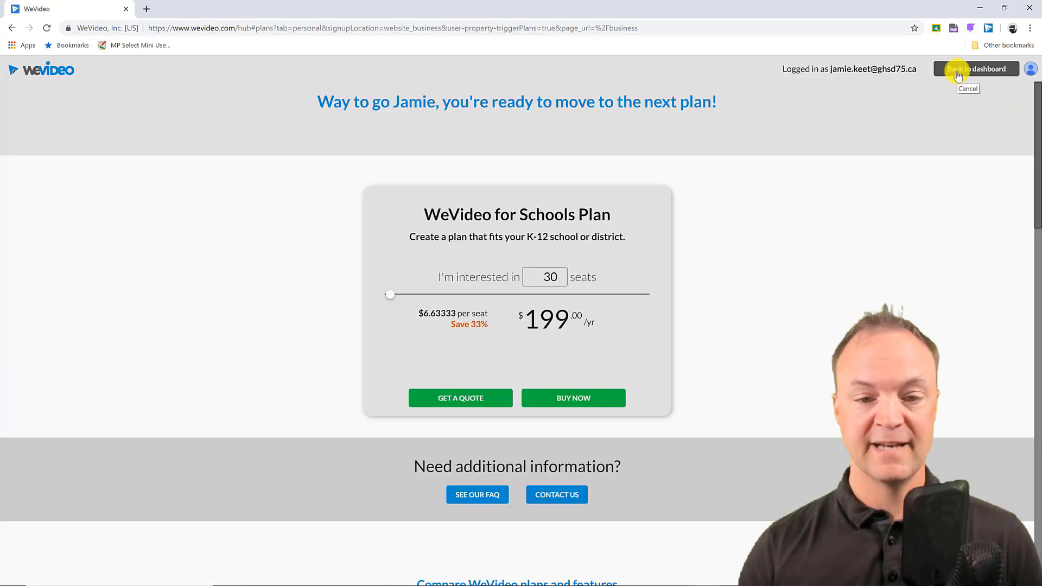
left_click(958, 74)
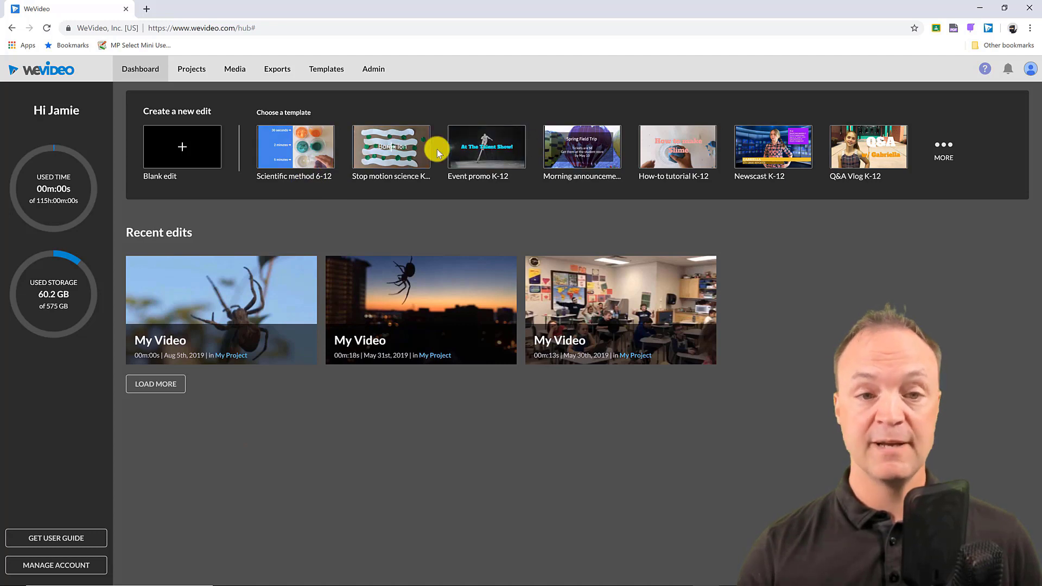
left_click(204, 152)
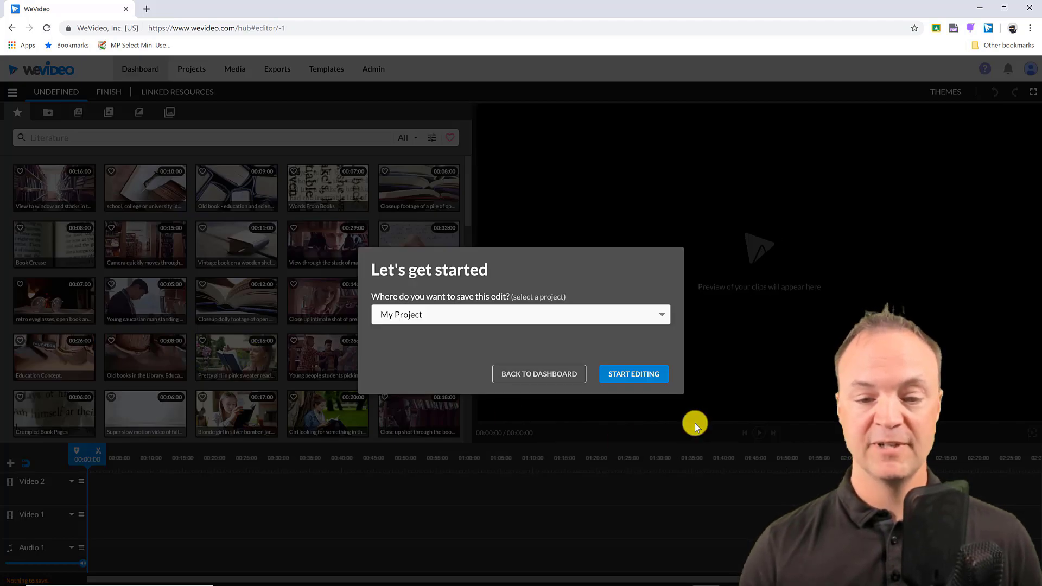
Start editing, search stock media for 'animals' and preview the Silhouetted Leopard clip
left_click(644, 380)
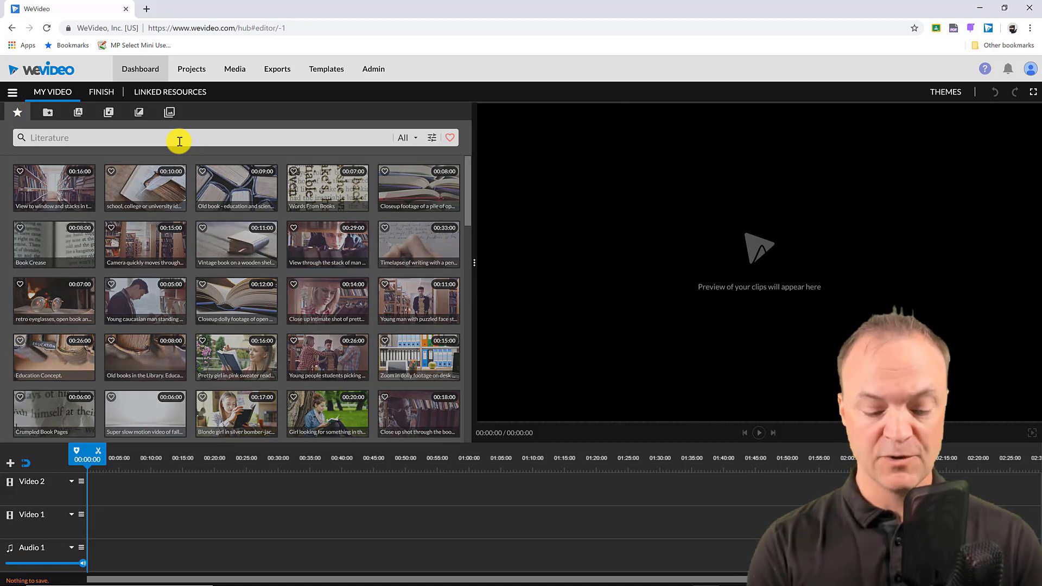
type("s")
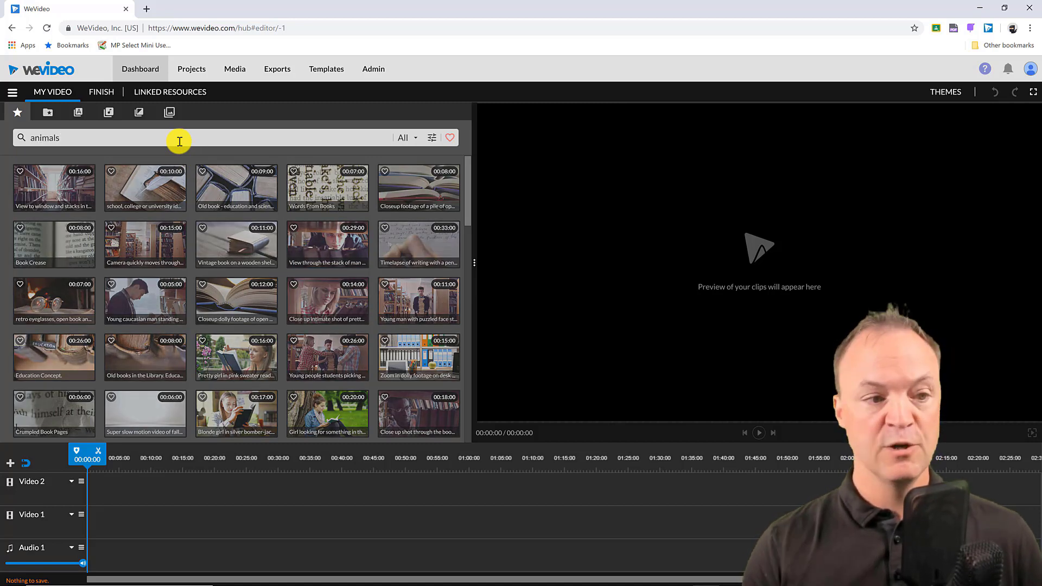
key("Return")
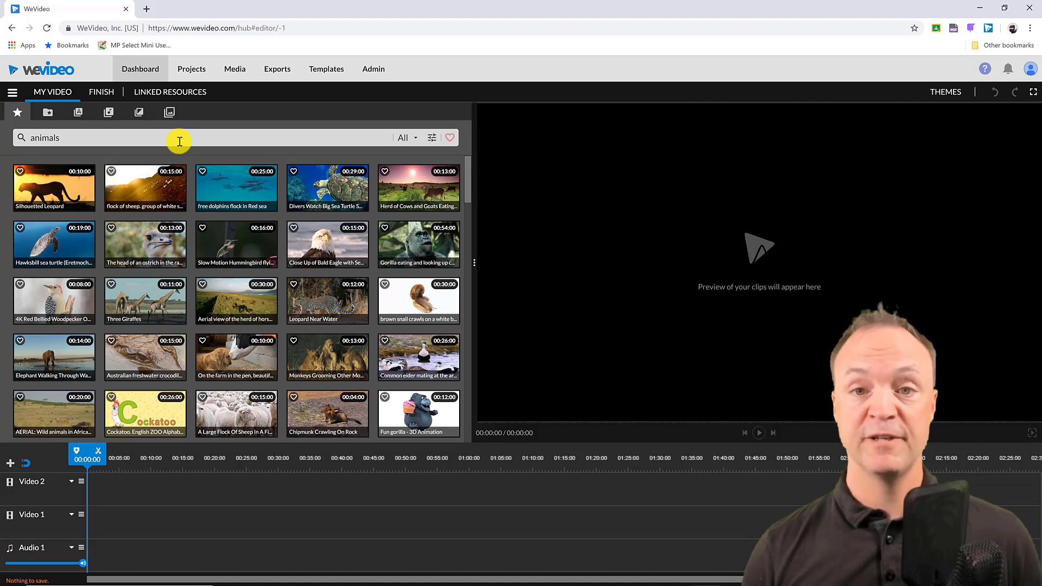
left_click(64, 170)
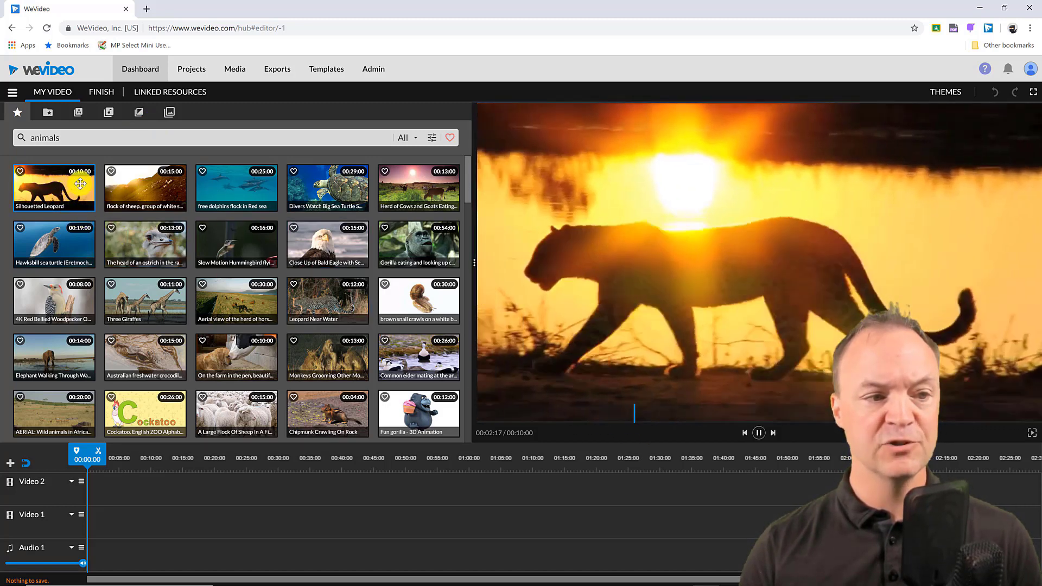
left_click(758, 432)
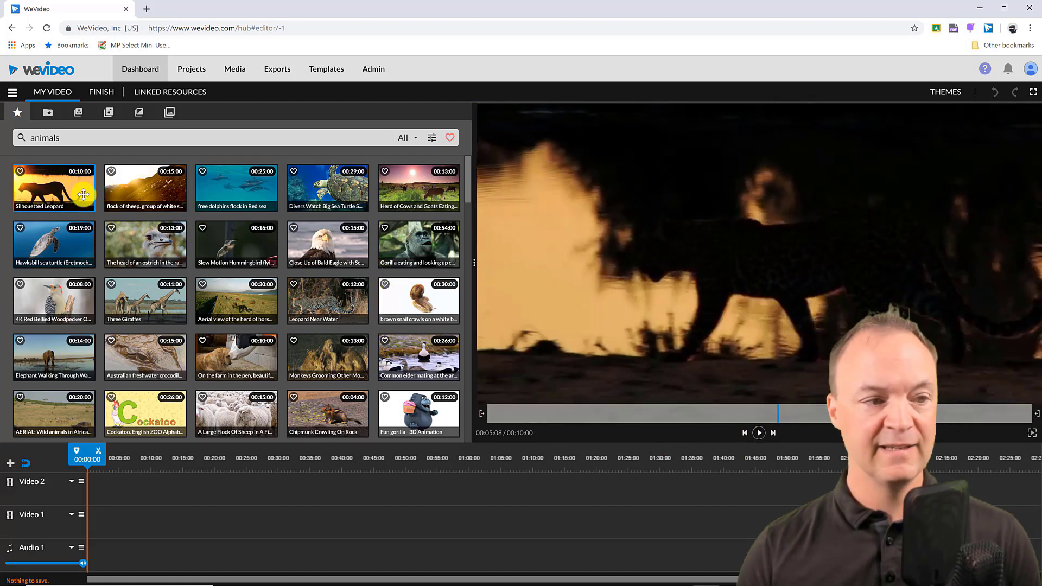
Place the leopard and gorilla clips on Video 1, shortening each and closing the gap
left_click_drag(83, 194, 88, 529)
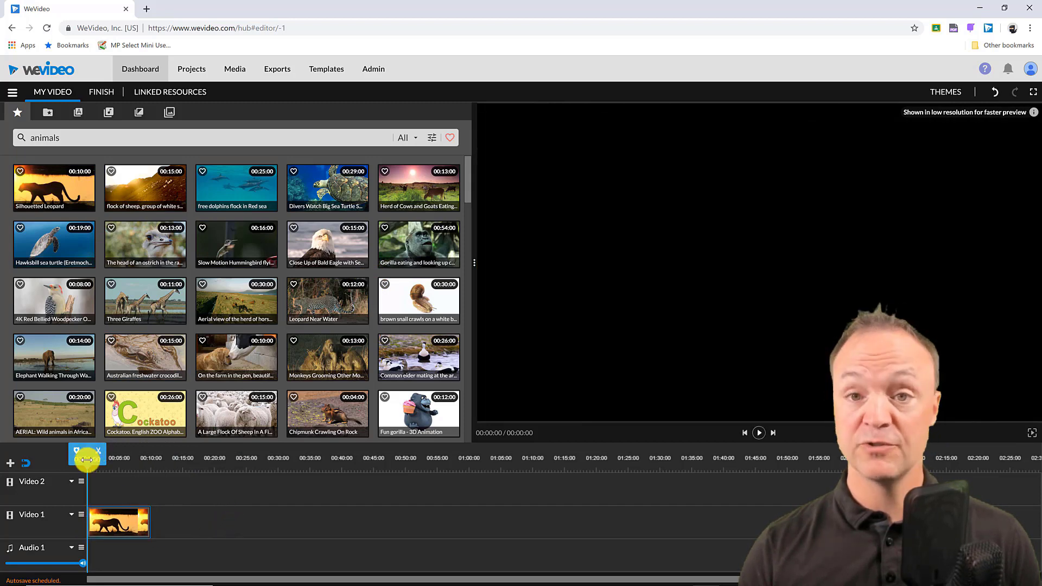
mouse_move(87, 461)
left_mouse_down()
mouse_move(128, 459)
mouse_move(98, 458)
left_mouse_up()
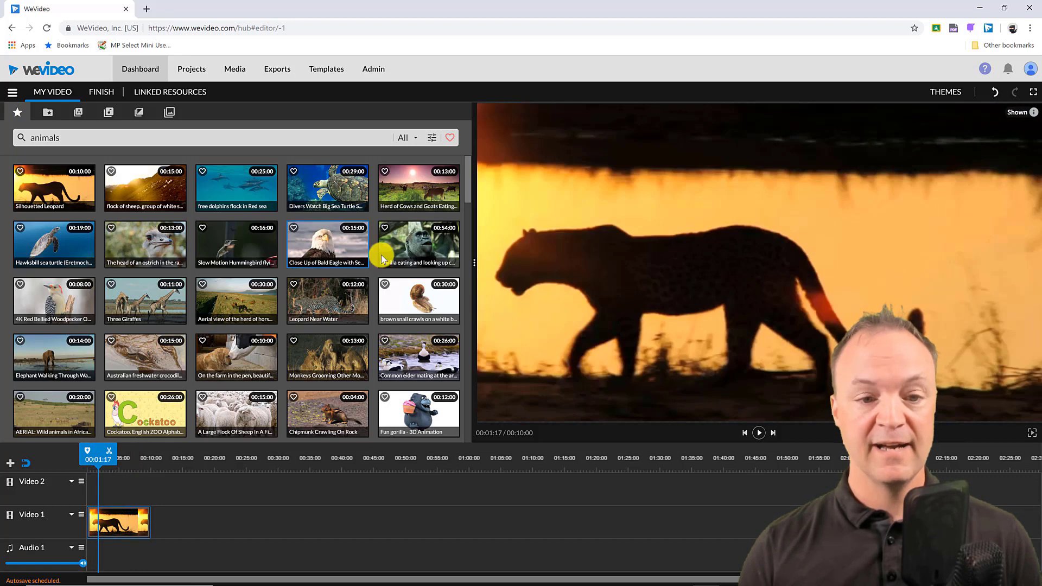
left_click_drag(382, 258, 170, 514)
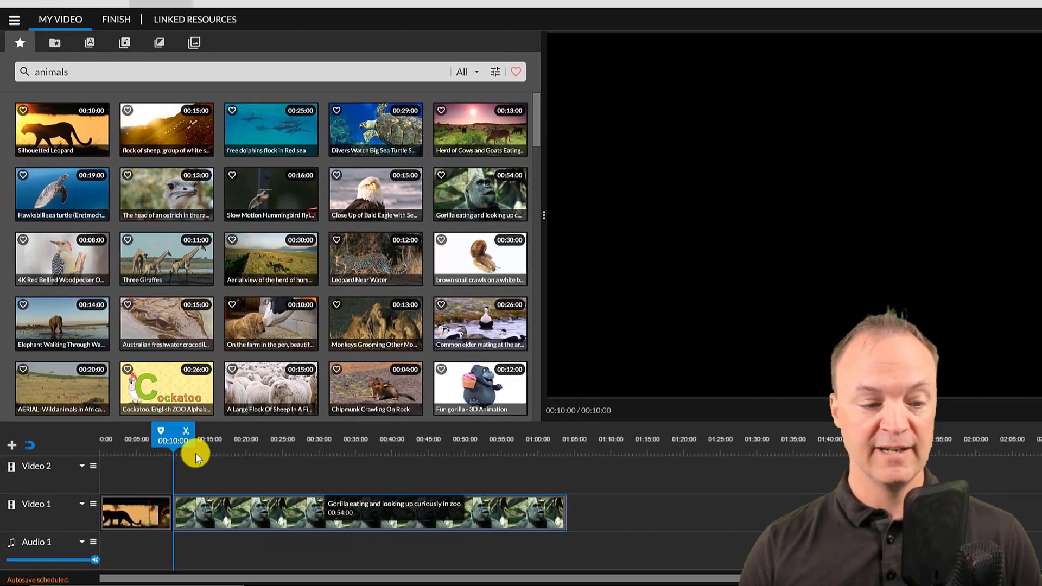
left_click_drag(164, 455, 191, 455)
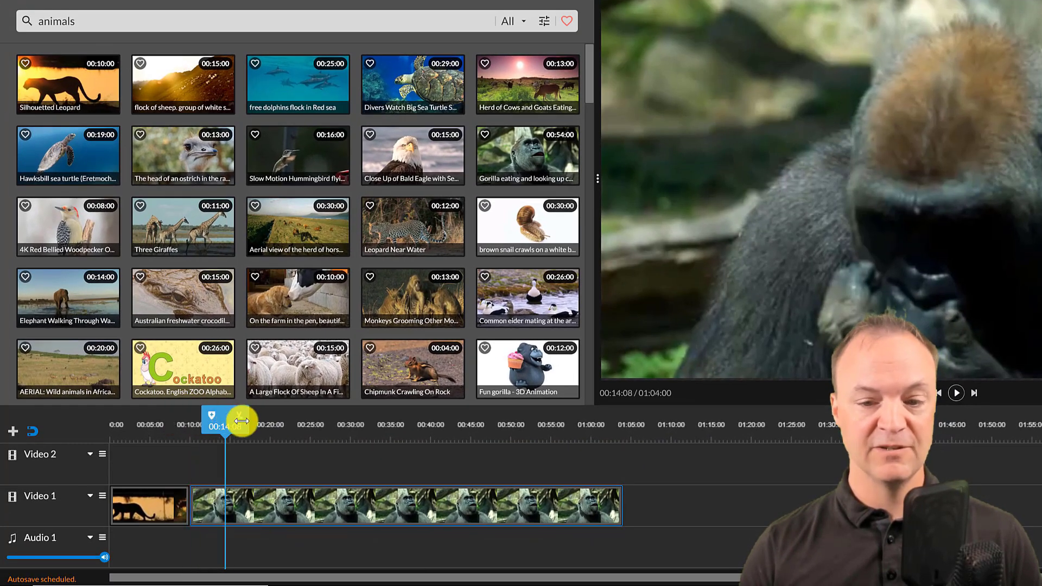
left_click_drag(242, 421, 261, 421)
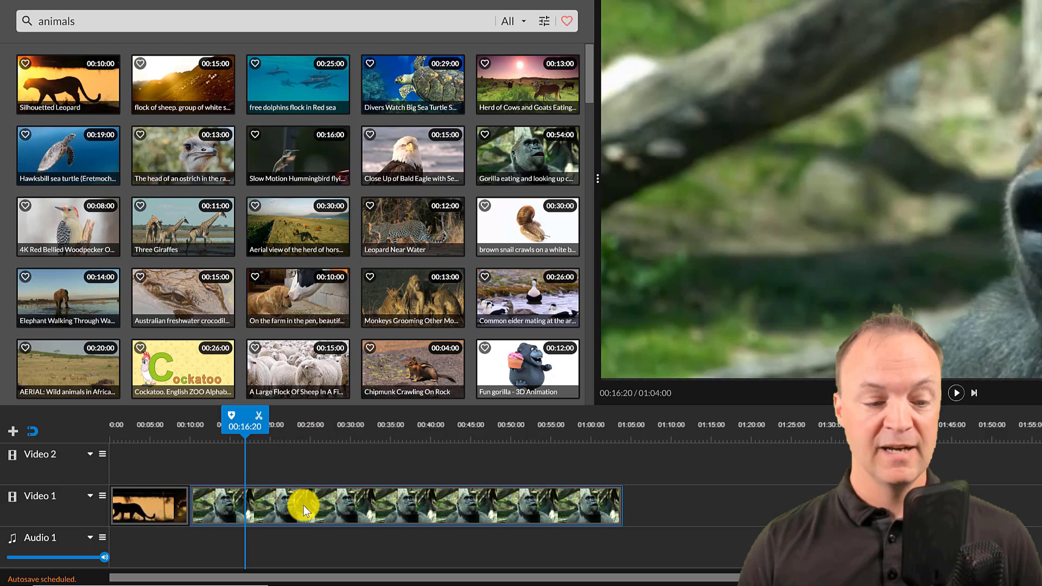
key("ctrl+z")
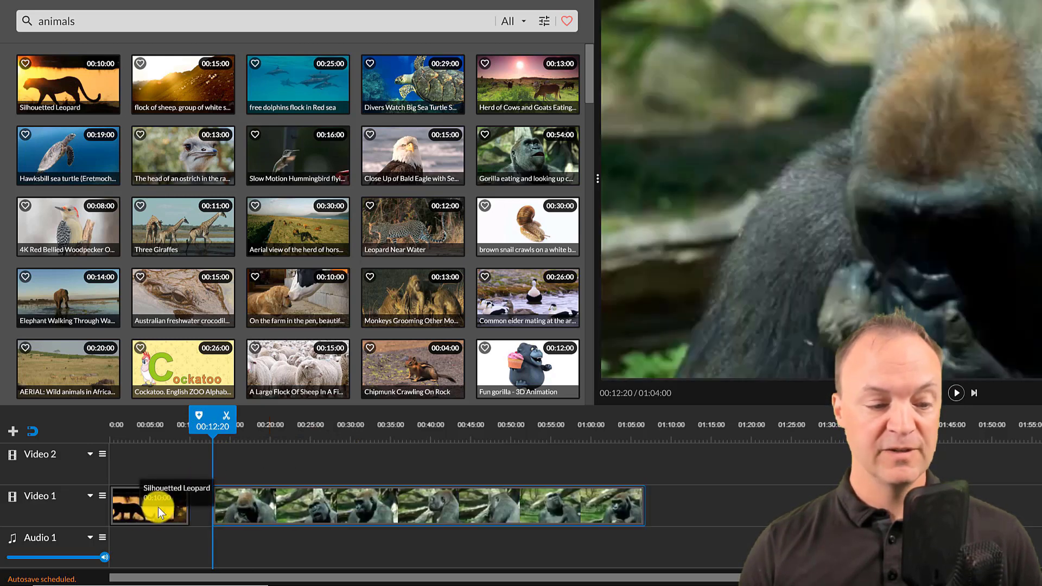
left_click(158, 507)
left_click_drag(186, 507, 121, 507)
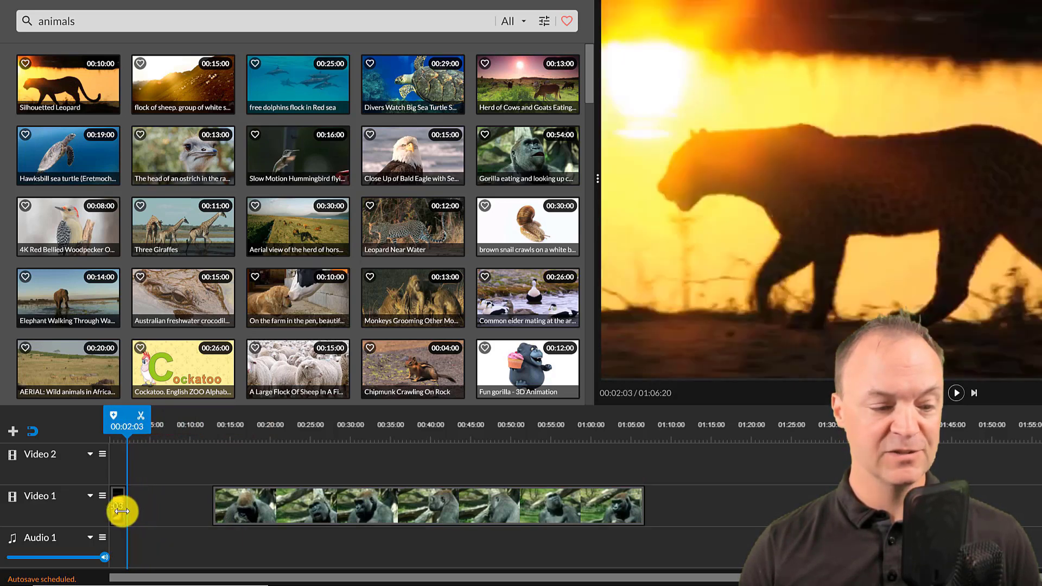
left_click_drag(228, 507, 163, 508)
left_click_drag(552, 502, 135, 493)
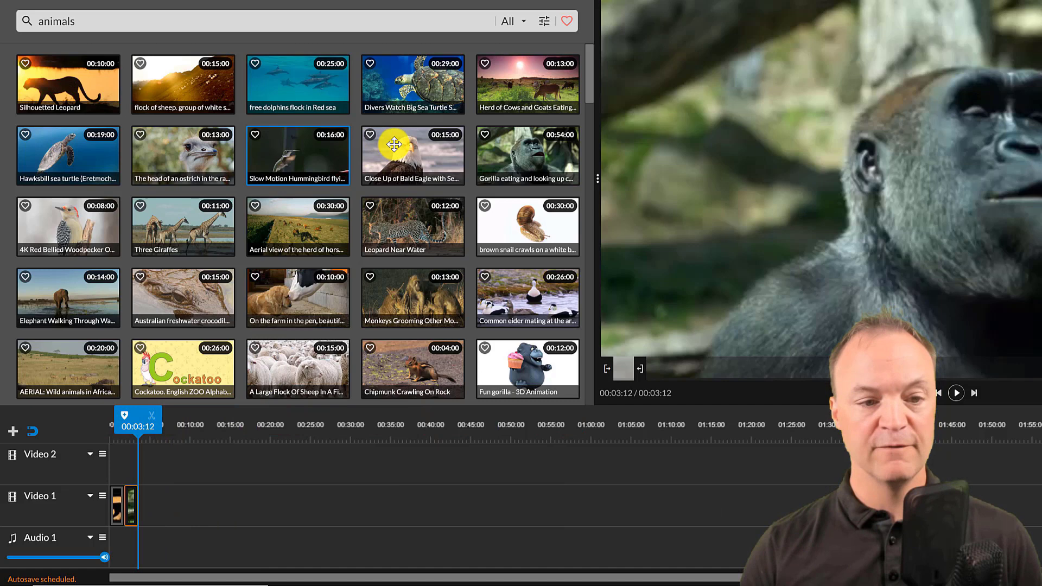
Add a shortened Bald Eagle clip, then the Elephant clip, with the playhead at 00:06:17
left_click_drag(394, 149, 155, 516)
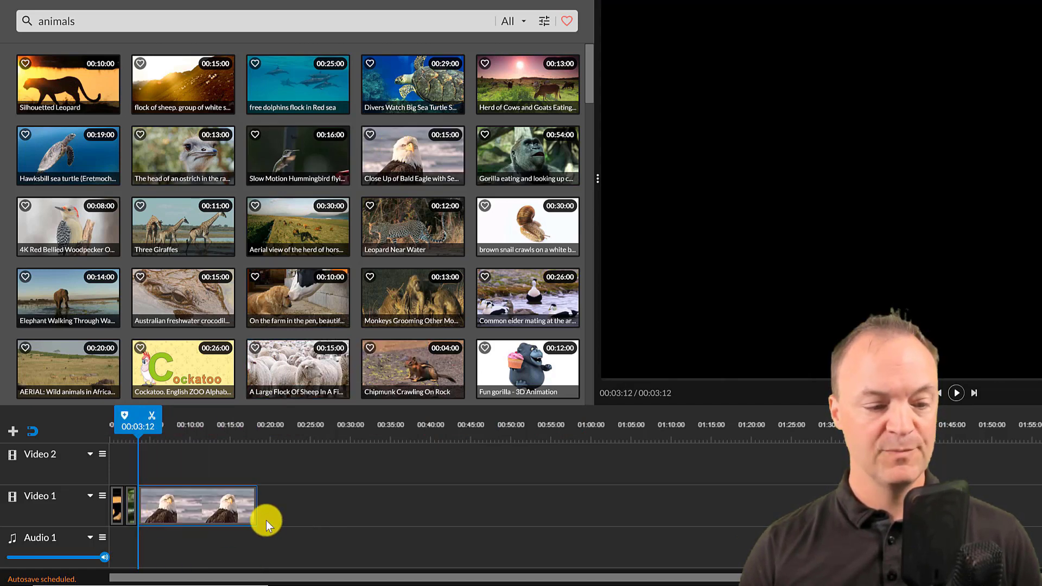
left_click_drag(249, 513, 153, 499)
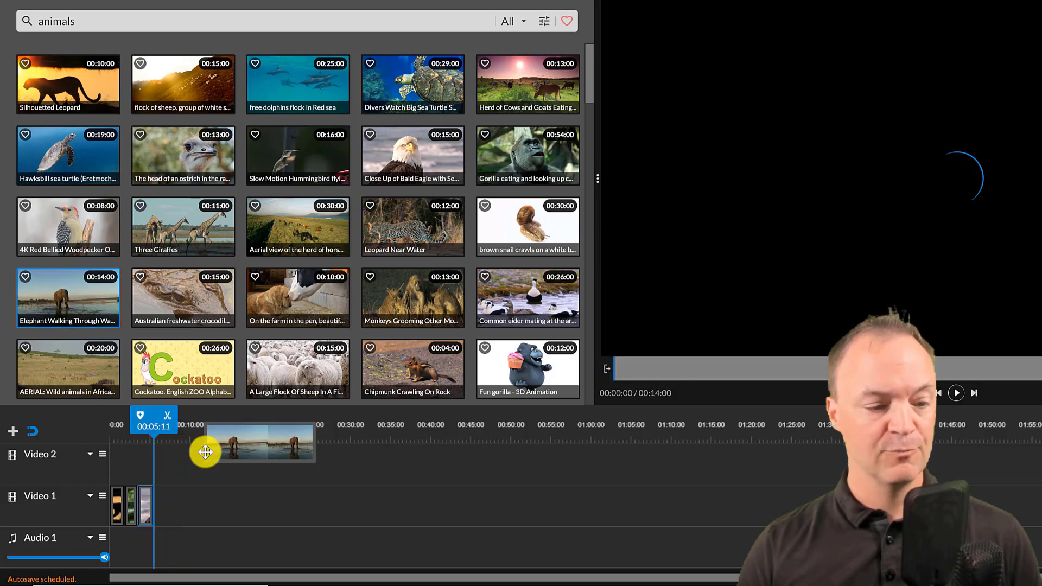
left_click_drag(205, 452, 179, 497)
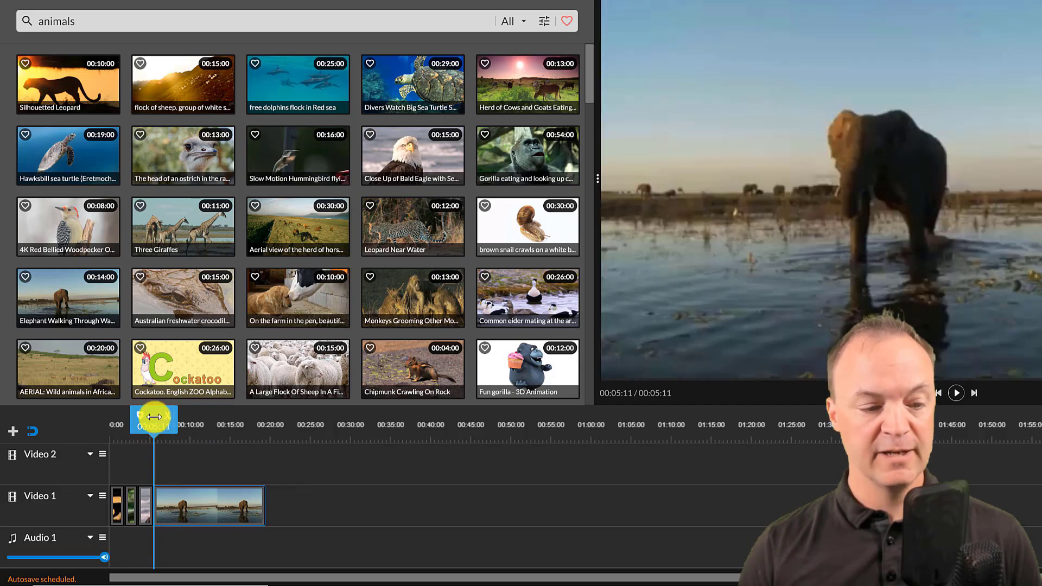
left_click_drag(157, 420, 167, 419)
Split the elephant clip at the playhead and delete the footage after the cut
left_click(179, 416)
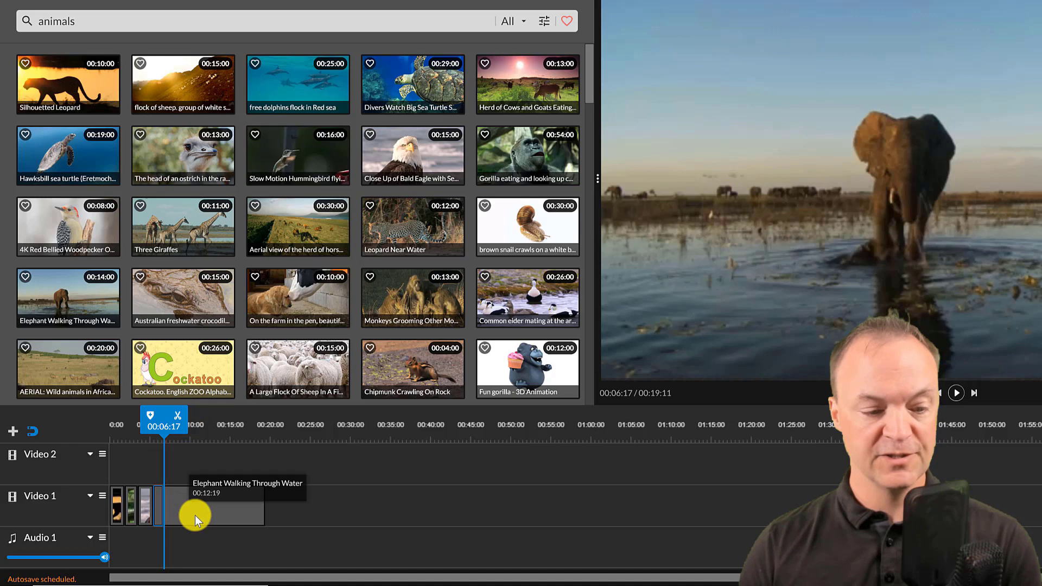
left_click(194, 516)
key("Delete")
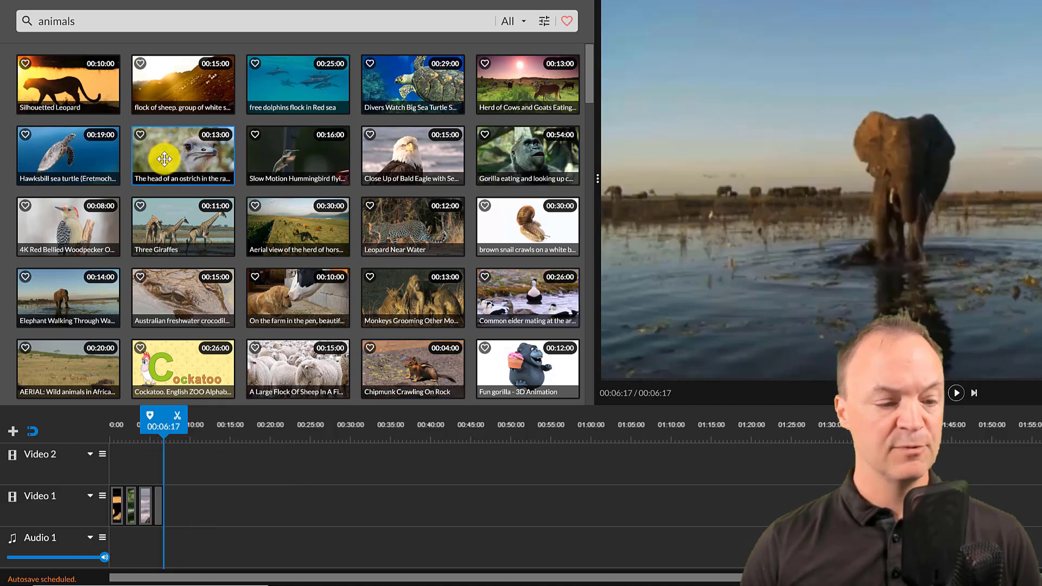
Add the ostrich clip to the end of Video 1, split it and delete its tail
left_click_drag(168, 156, 182, 505)
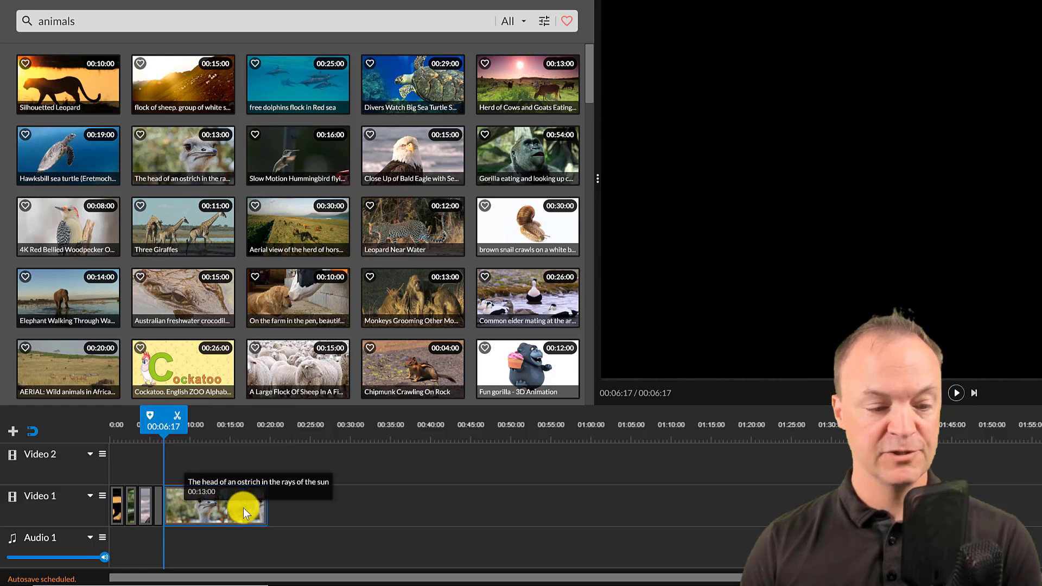
left_click(243, 508)
left_click_drag(239, 427, 181, 421)
left_click(190, 417)
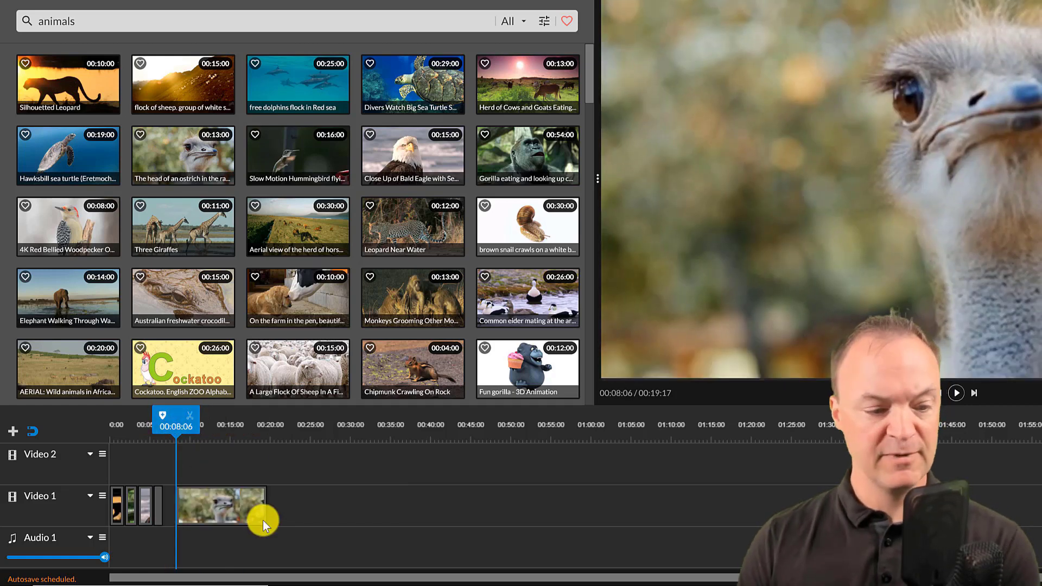
left_click(216, 510)
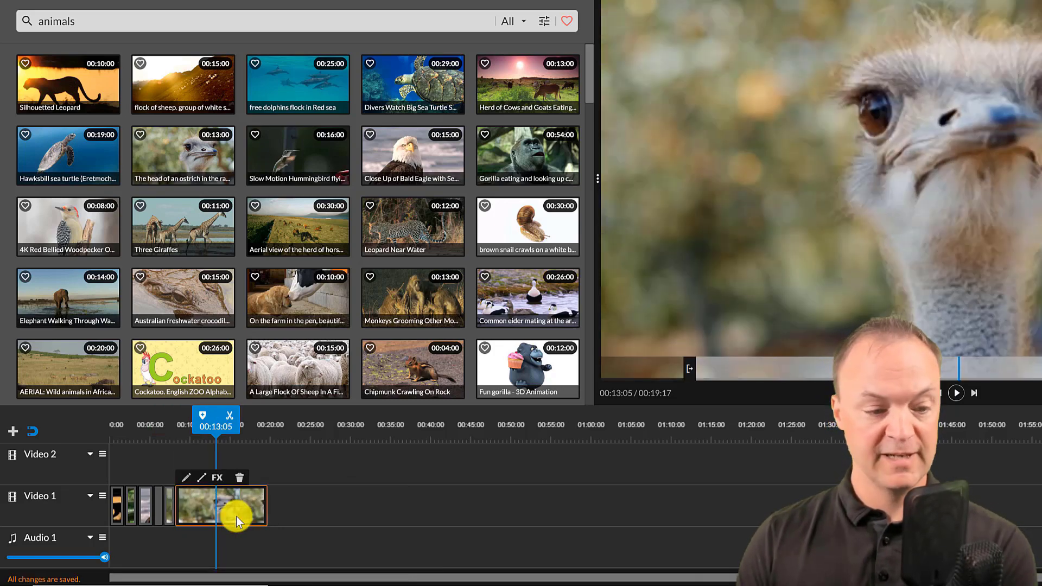
key("Delete")
left_click_drag(171, 431, 111, 432)
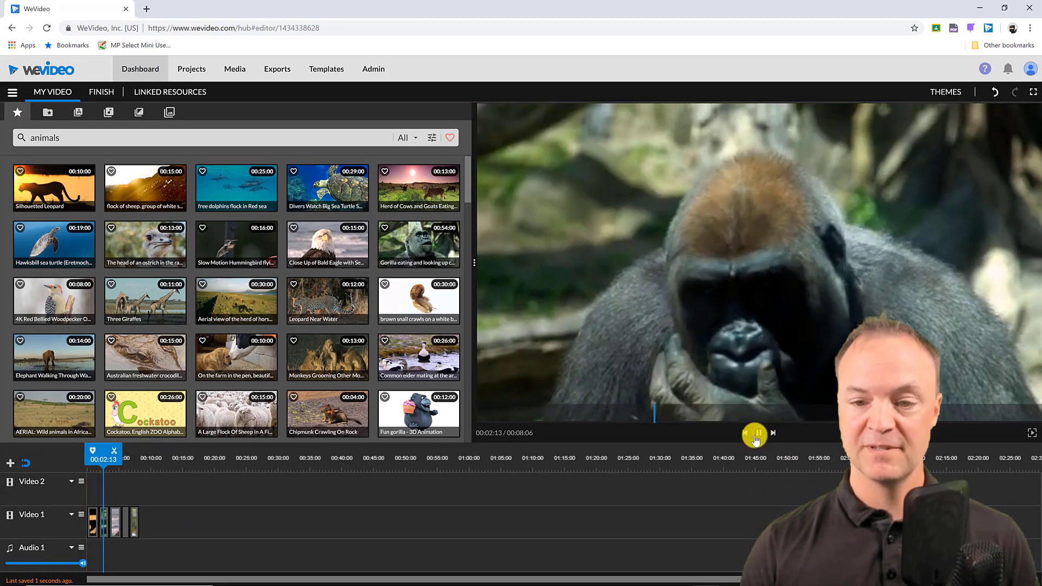
Add Cross fade and Cross dissolve transitions between the Video 1 clips and play them back
left_click(757, 434)
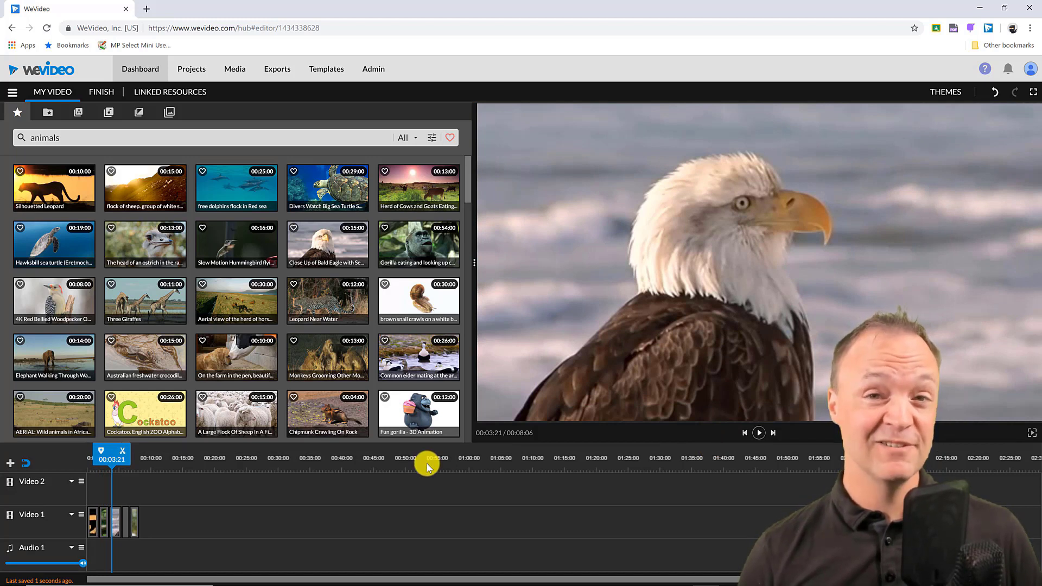
left_click(139, 114)
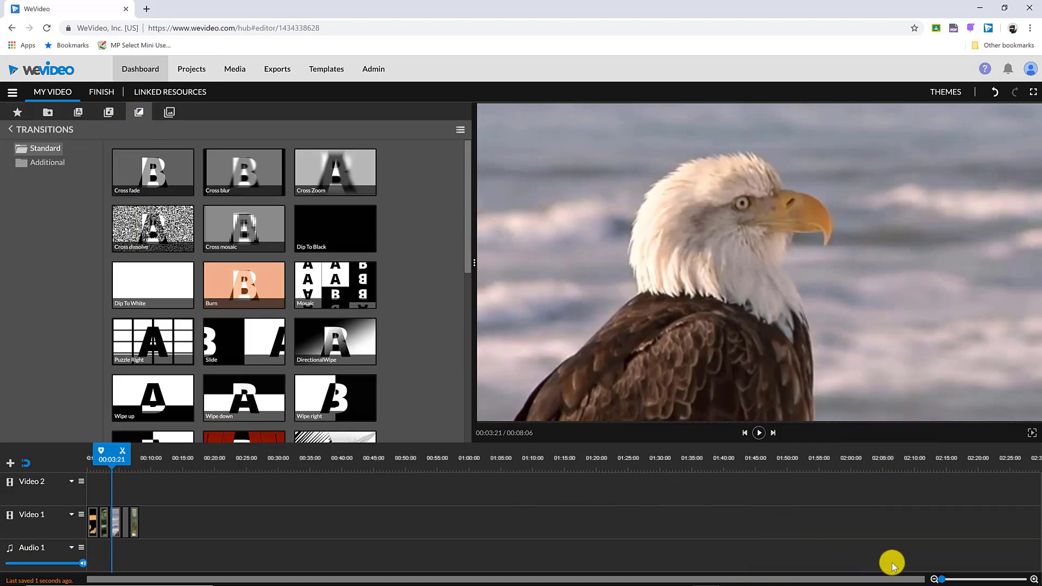
left_click_drag(942, 579, 947, 579)
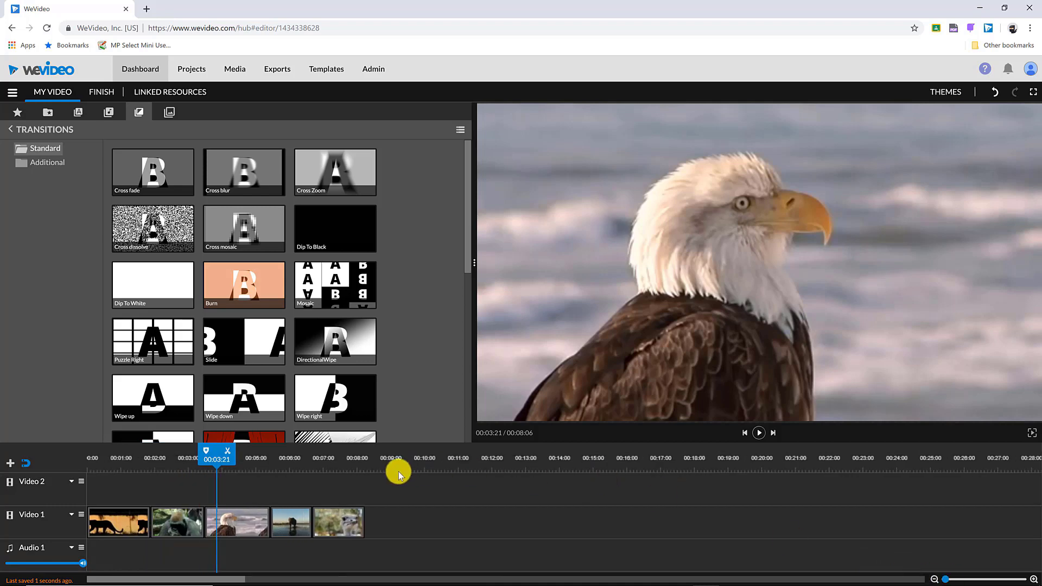
left_click_drag(169, 187, 142, 524)
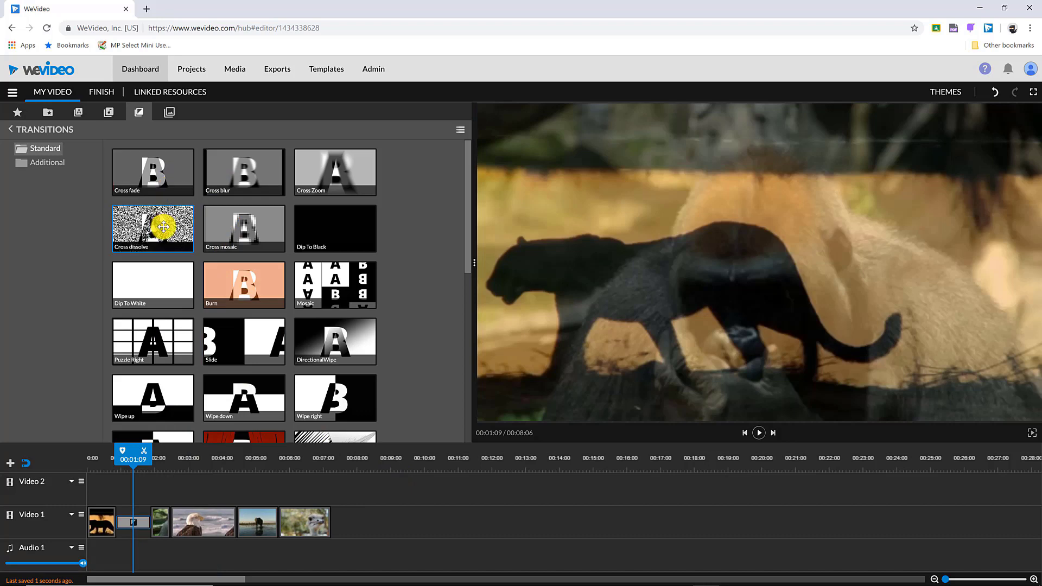
left_click_drag(170, 226, 189, 513)
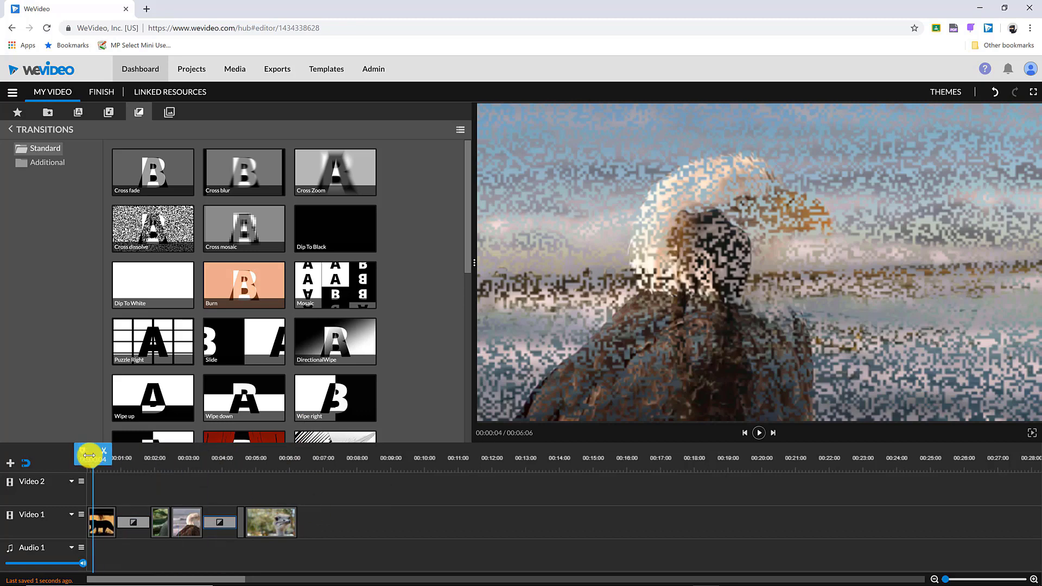
left_click(760, 434)
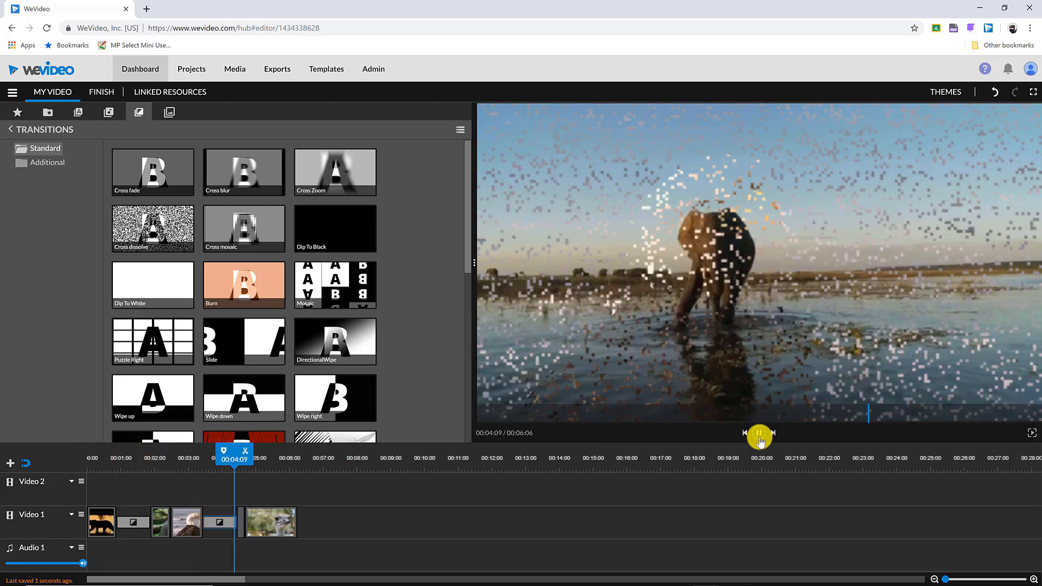
left_click(760, 434)
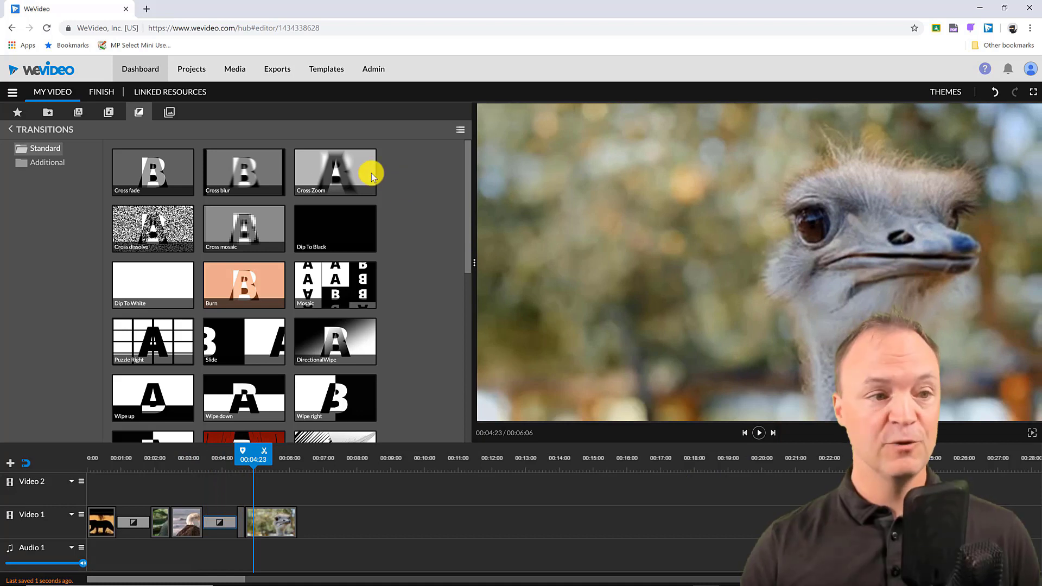
Preview Free Music tracks and lay Summer Rock - BaltaZzar on Audio 1 from the start, then play
left_click(108, 114)
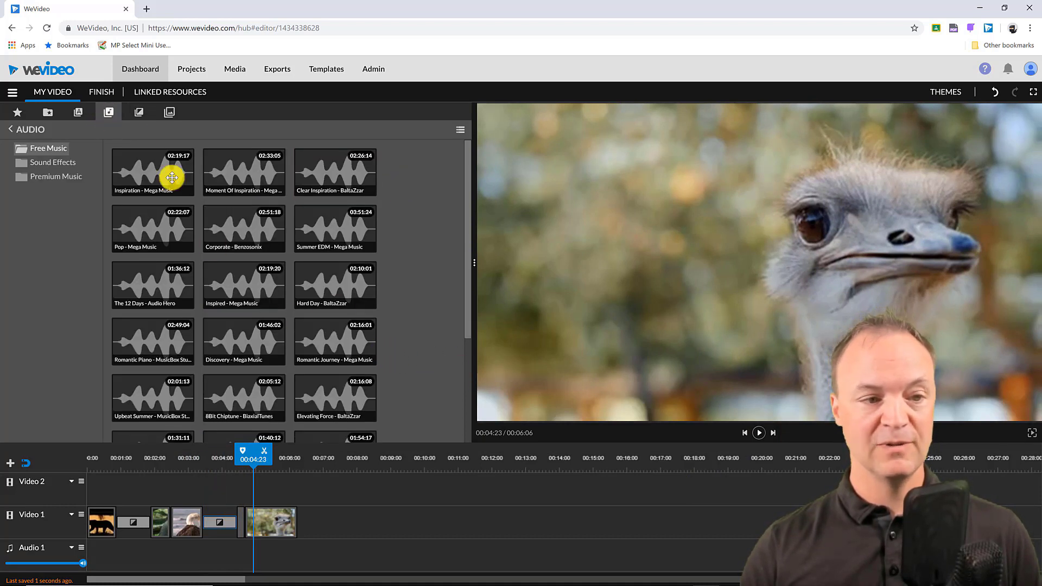
left_click(172, 178)
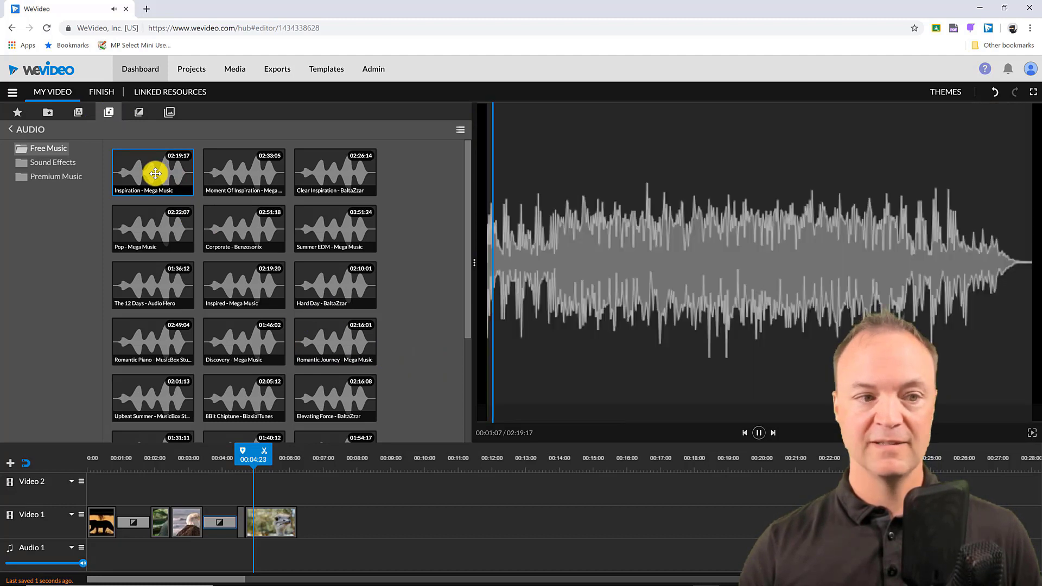
scroll(320, 293, "down", 3)
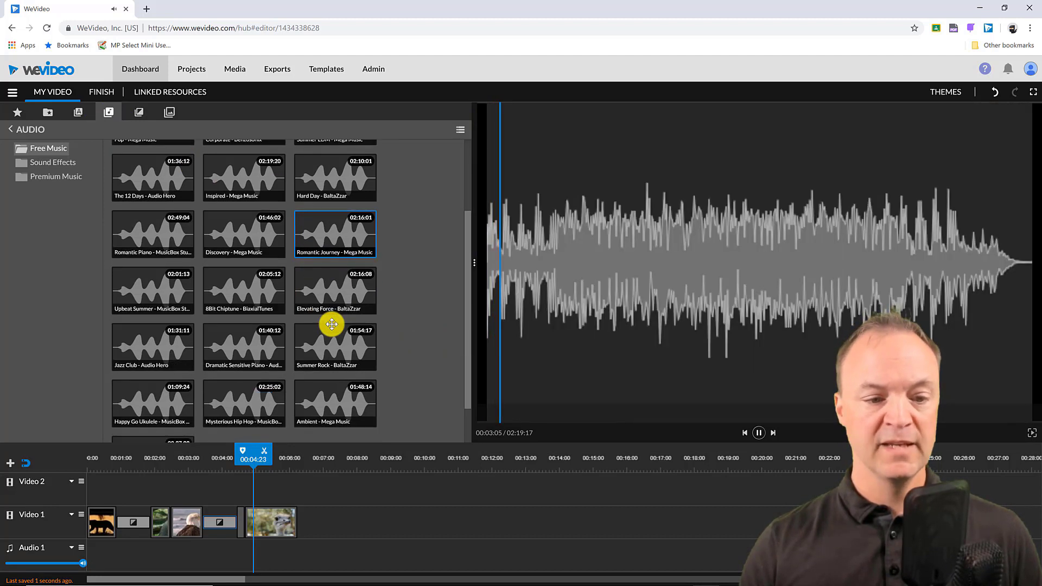
left_click(329, 306)
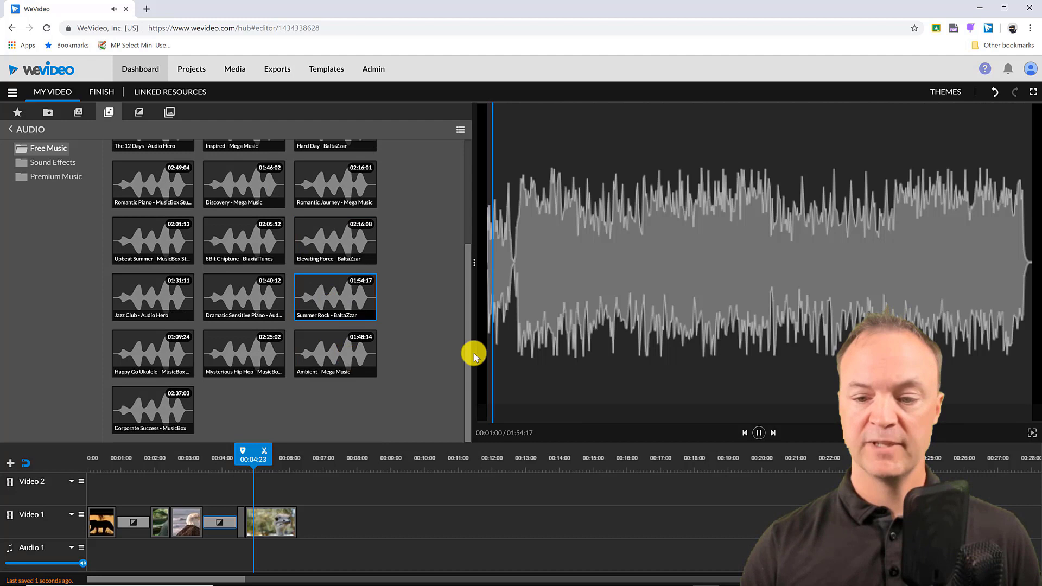
left_click(759, 432)
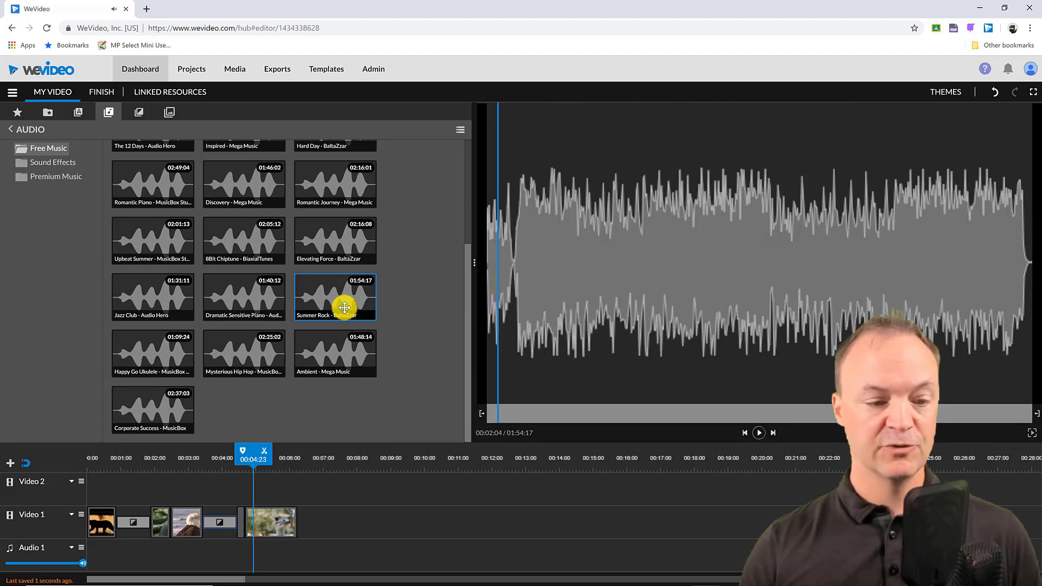
left_click_drag(345, 307, 87, 564)
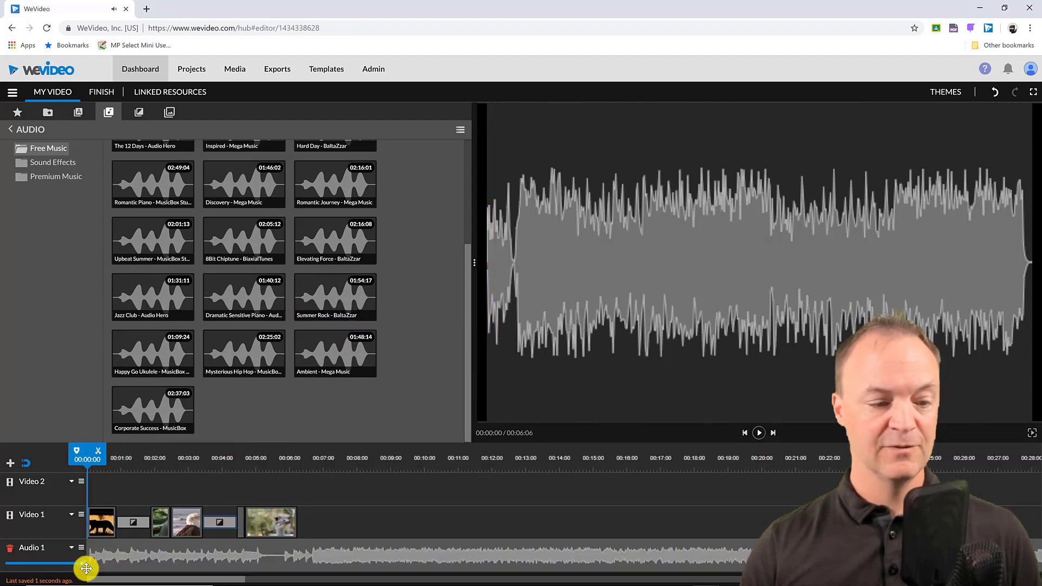
left_click(105, 537)
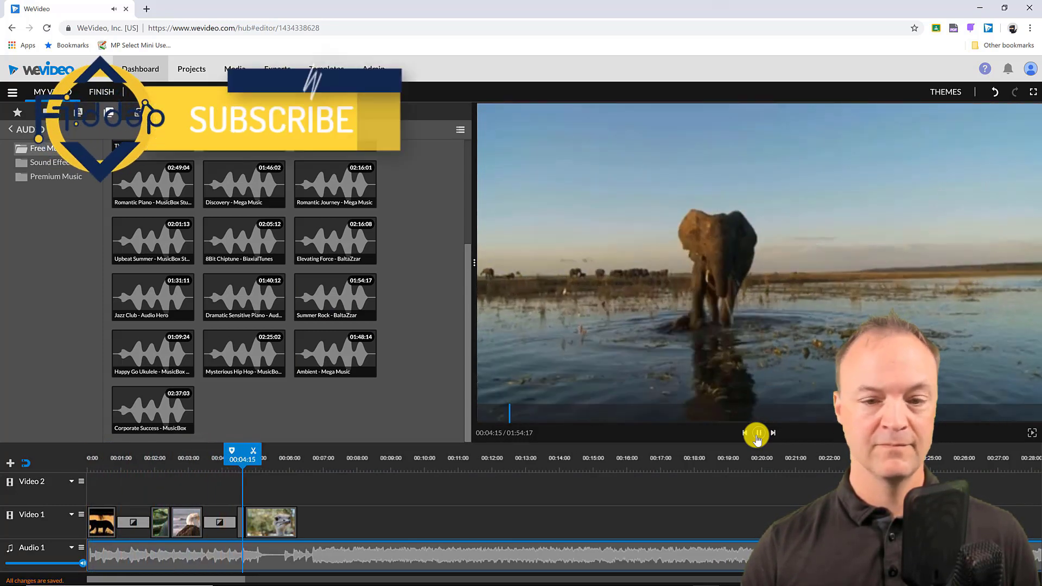
left_click(758, 434)
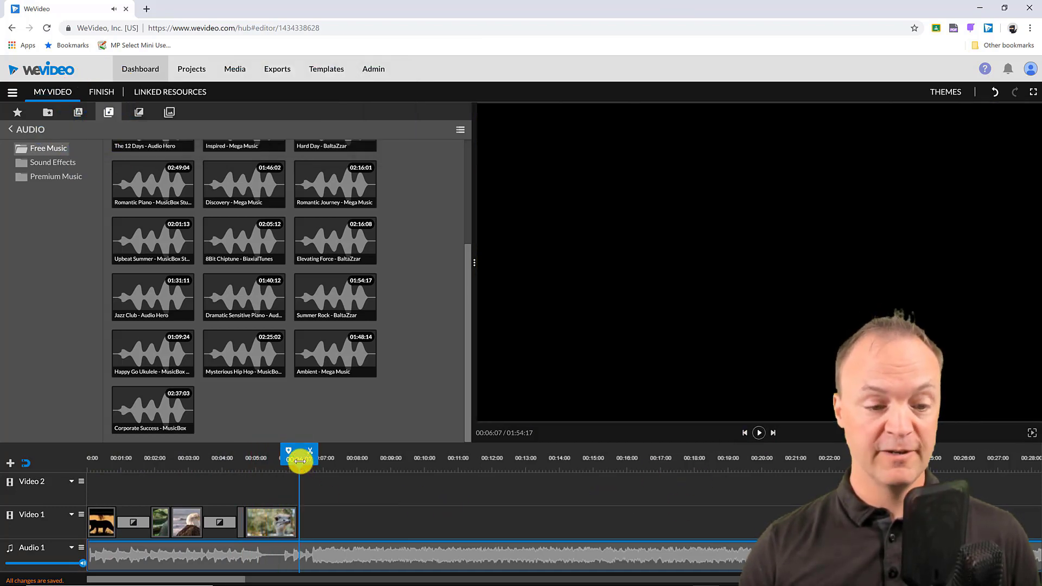
Split the music at the video's last frame and delete the leftover part
left_click(297, 461)
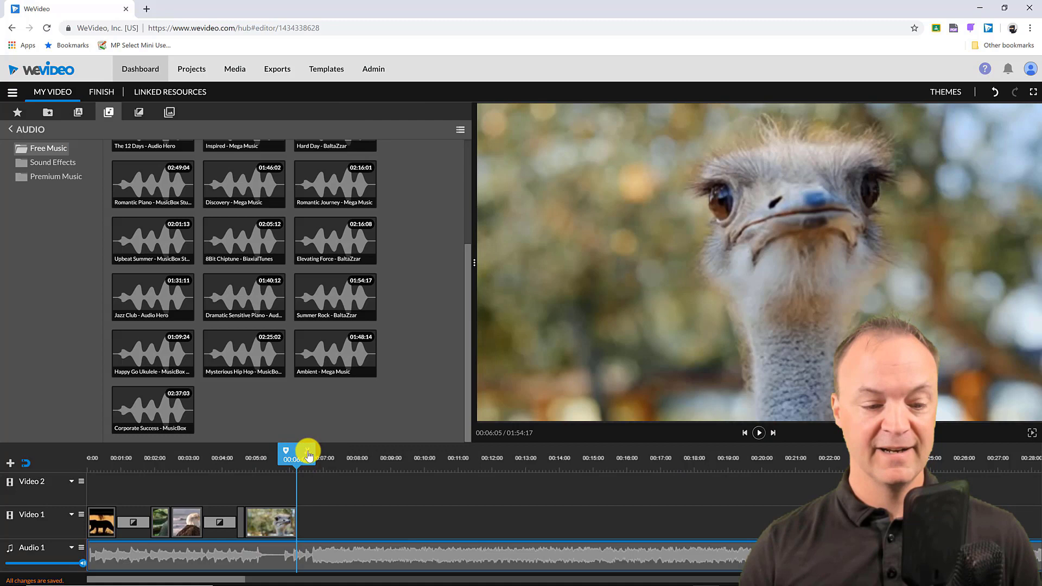
left_click(307, 455)
left_click(337, 556)
key("Delete")
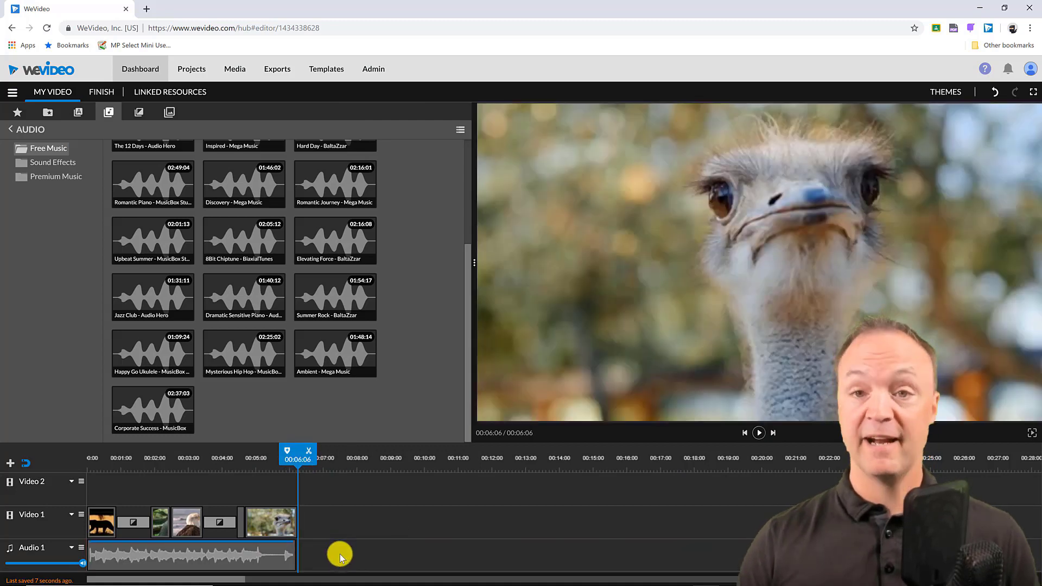
Lower the music volume to 60% with a keyframe, play it back, and open the Text titles
left_click(137, 544)
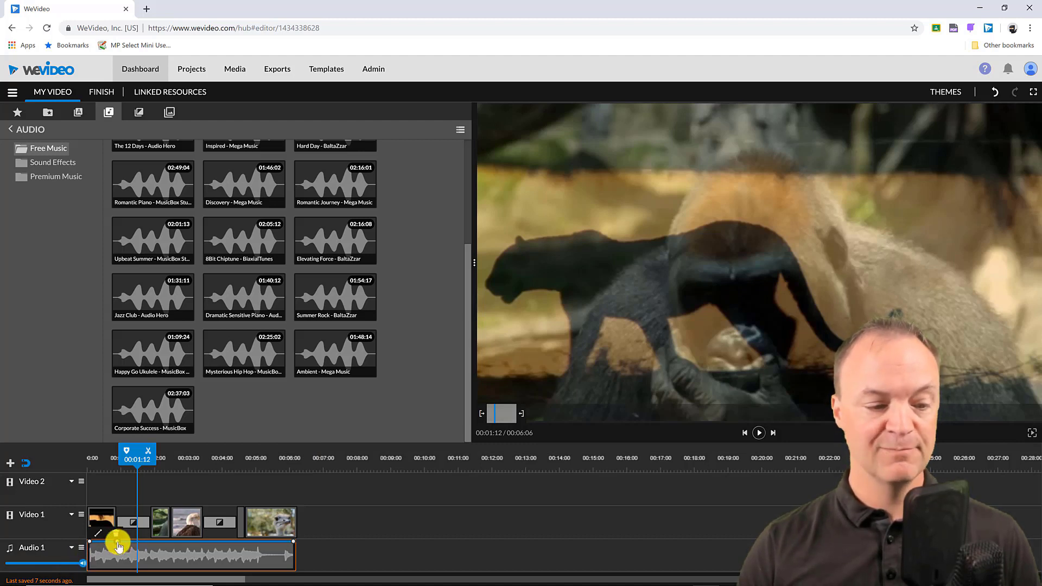
left_click_drag(117, 550, 149, 543)
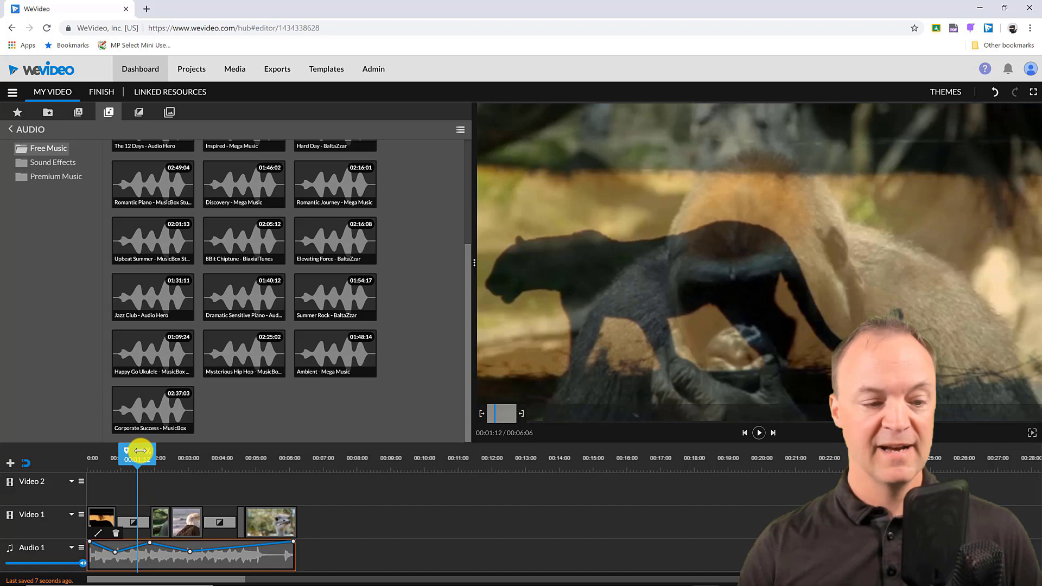
left_click_drag(138, 454, 87, 456)
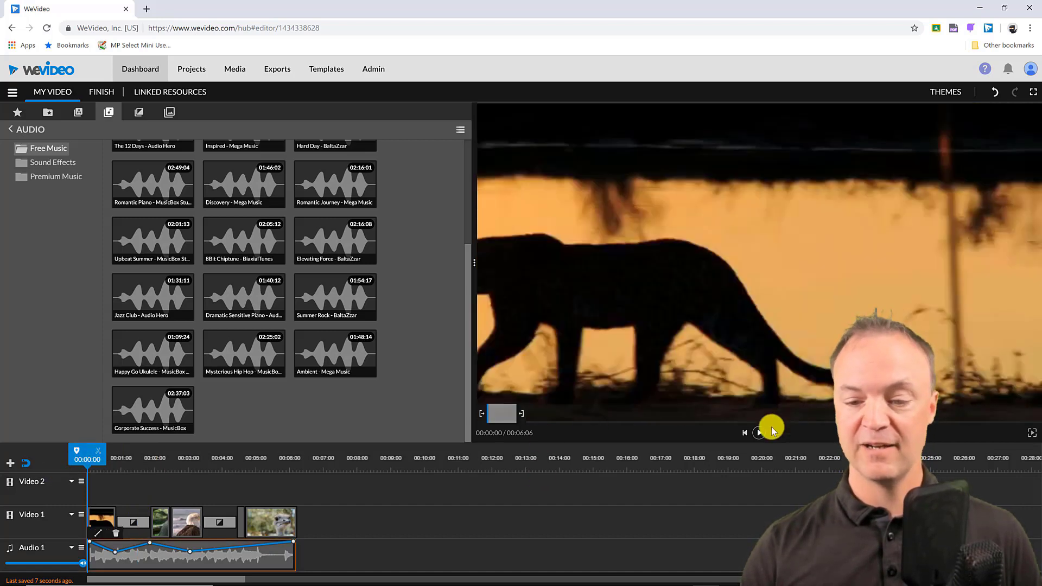
left_click(759, 434)
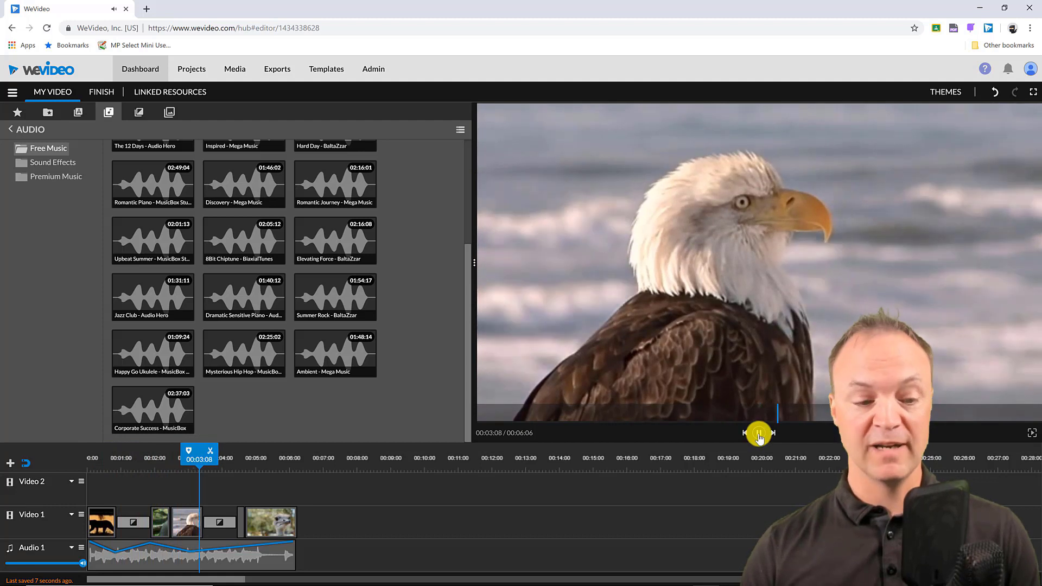
left_click(759, 434)
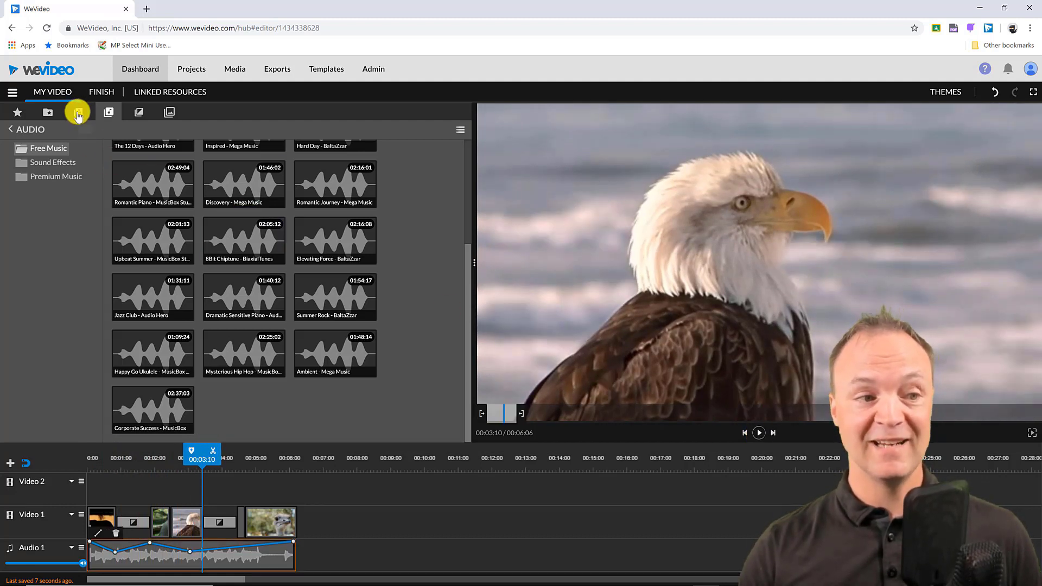
left_click(79, 114)
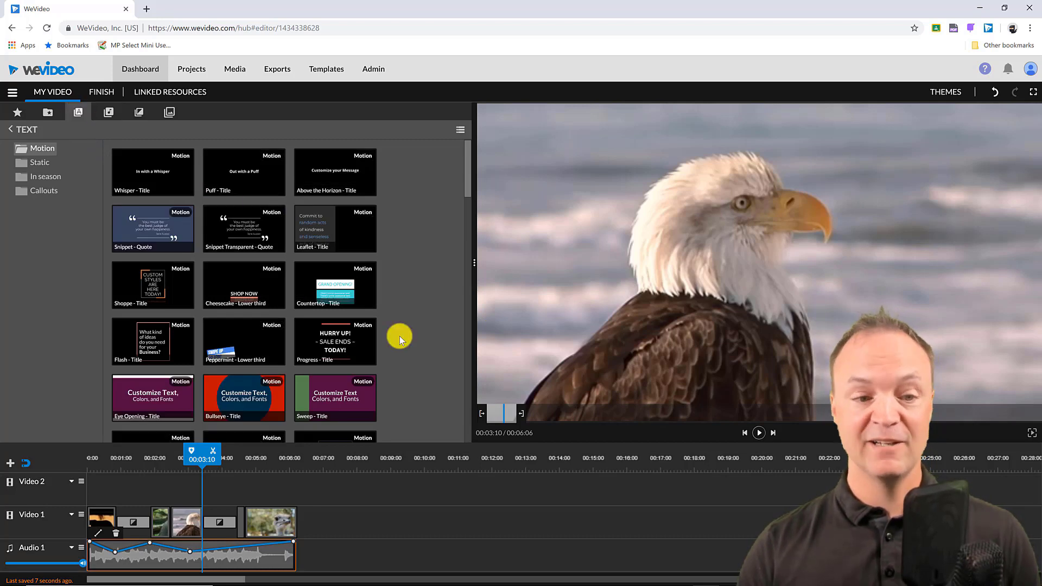
Put the Slide right - Title motion title on Video 2 at the start and preview its animation
scroll(326, 369, "down", 3)
scroll(299, 367, "down", 1)
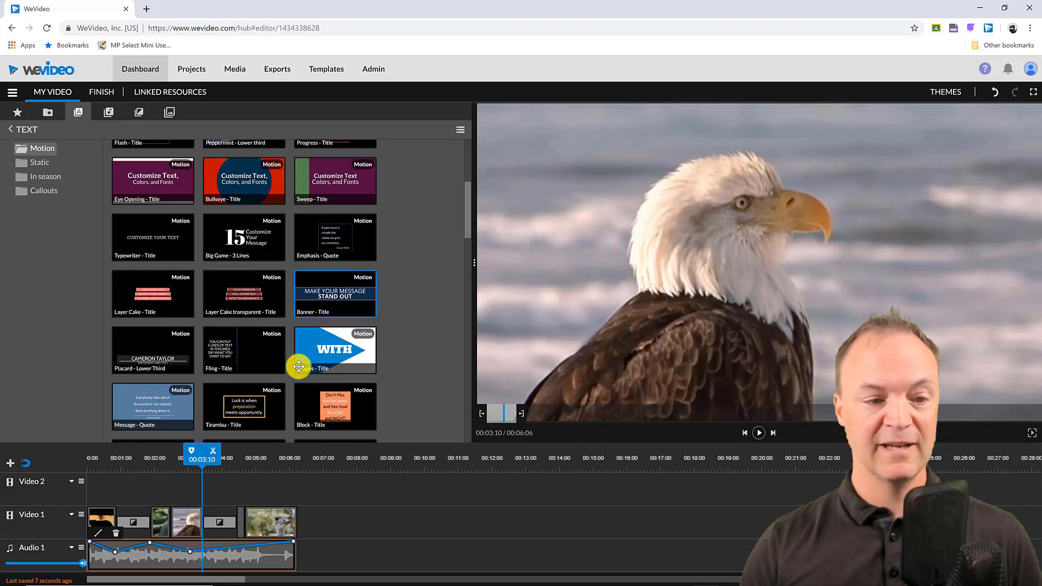
scroll(295, 371, "down", 1)
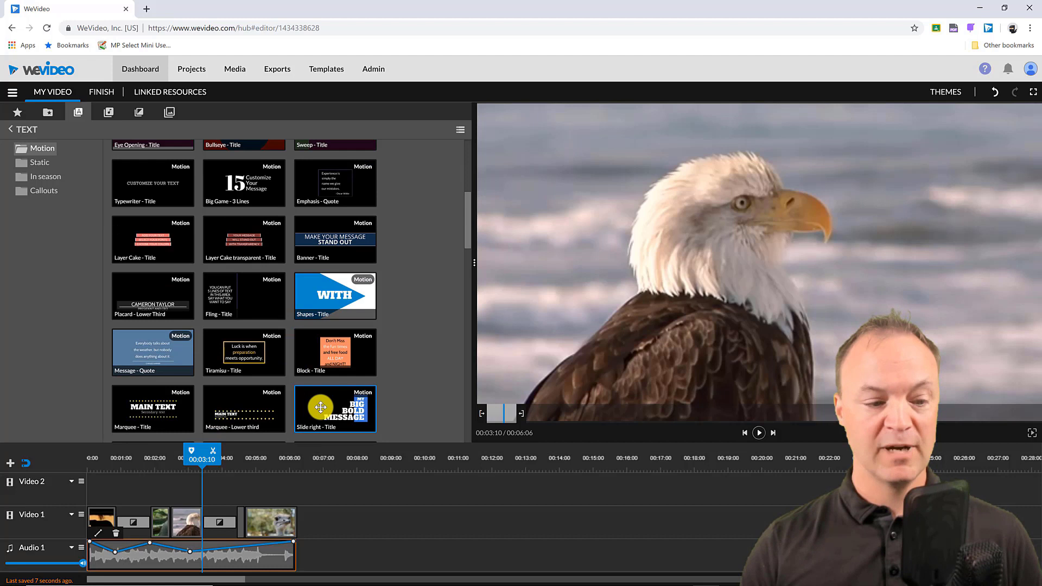
left_click_drag(313, 407, 102, 489)
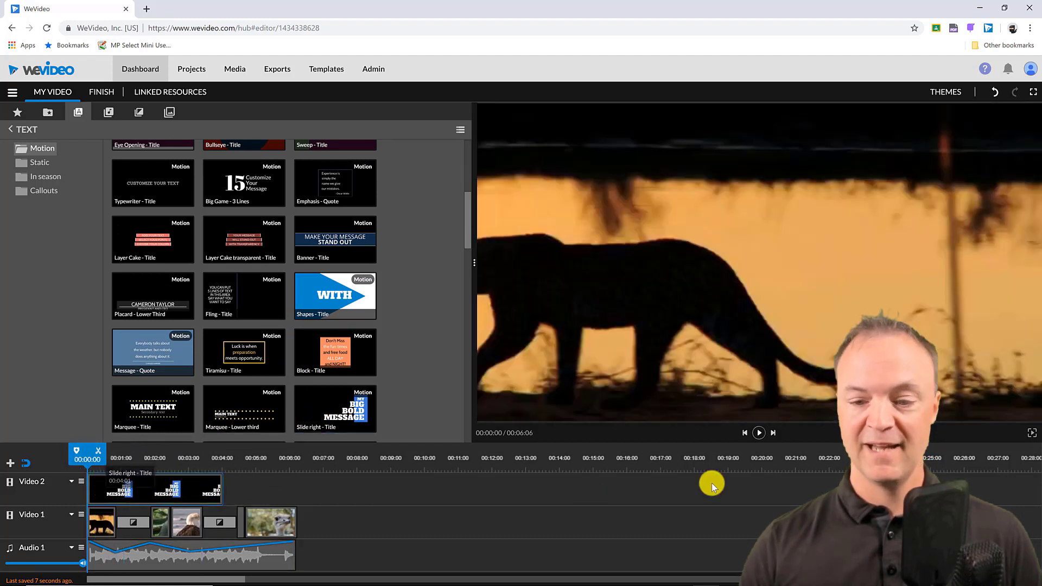
left_click(758, 435)
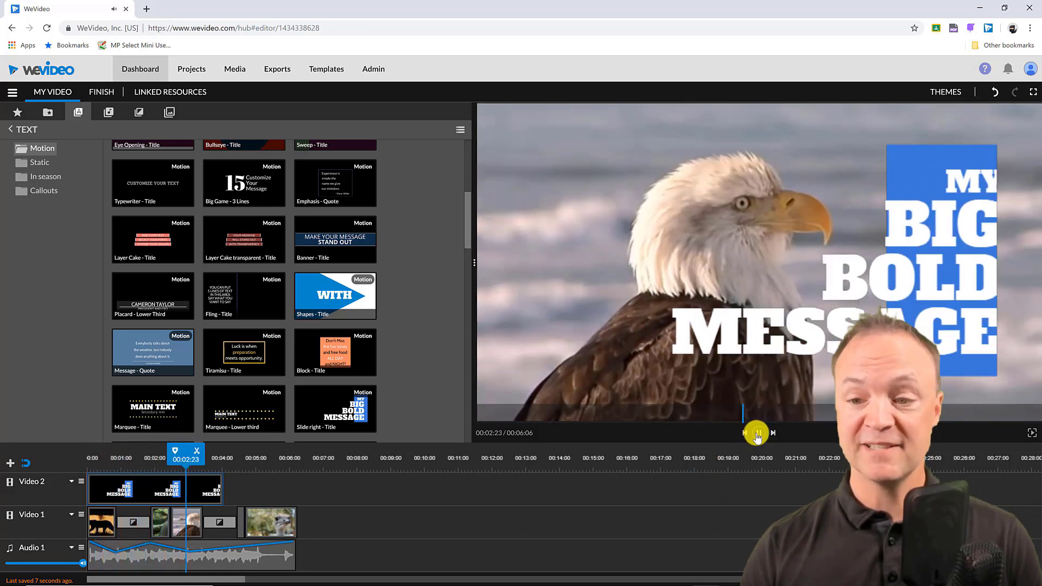
left_click(758, 434)
Retype the title's four lines as 'All', 'About', 'Animals' and 'Today'
double_click(134, 494)
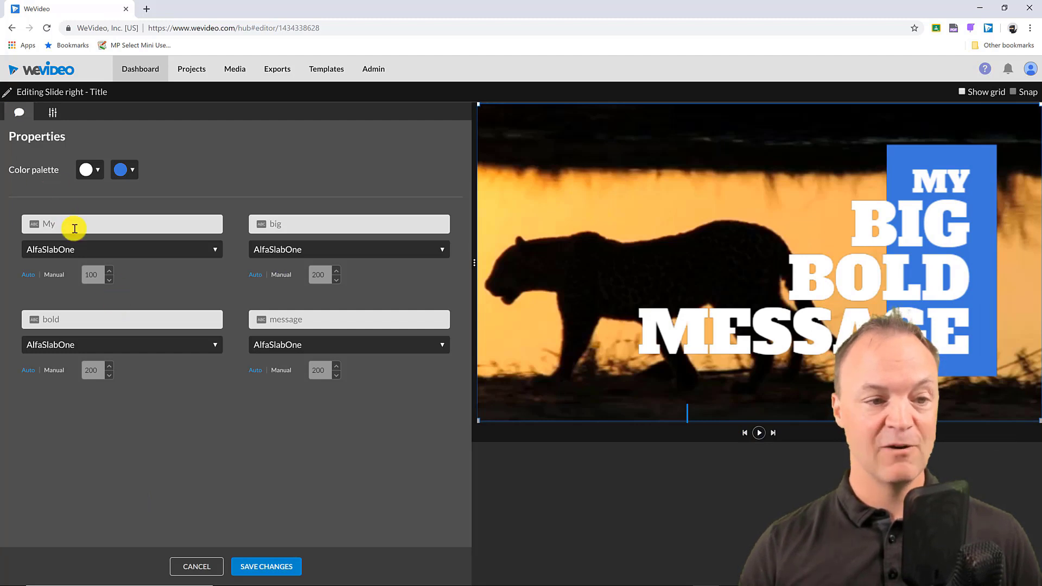
left_click(76, 224)
key("BackSpace")
key("BackSpace")
type("All")
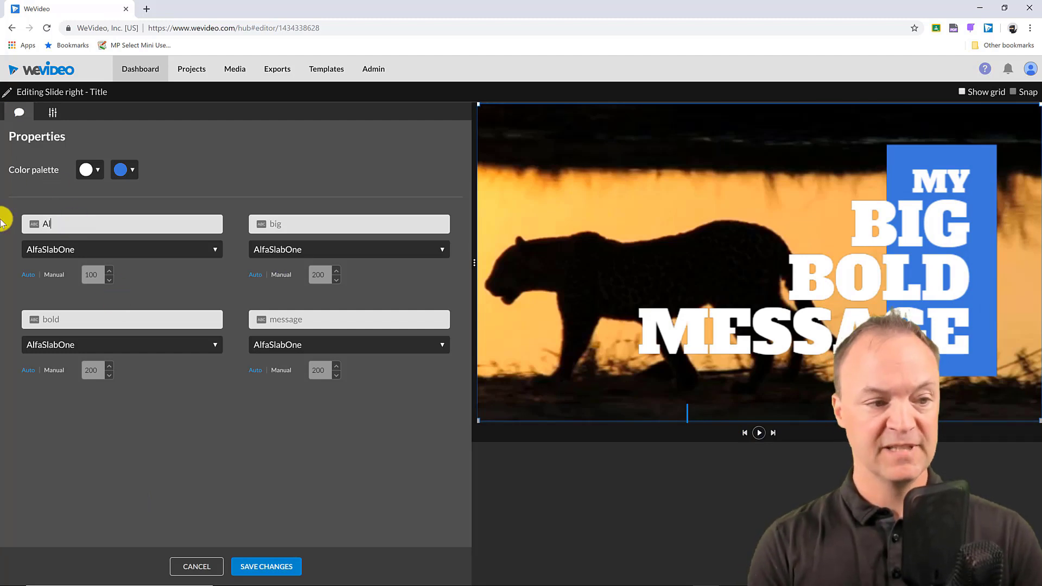
left_click(303, 223)
key("BackSpace")
key("BackSpace")
key("BackSpace")
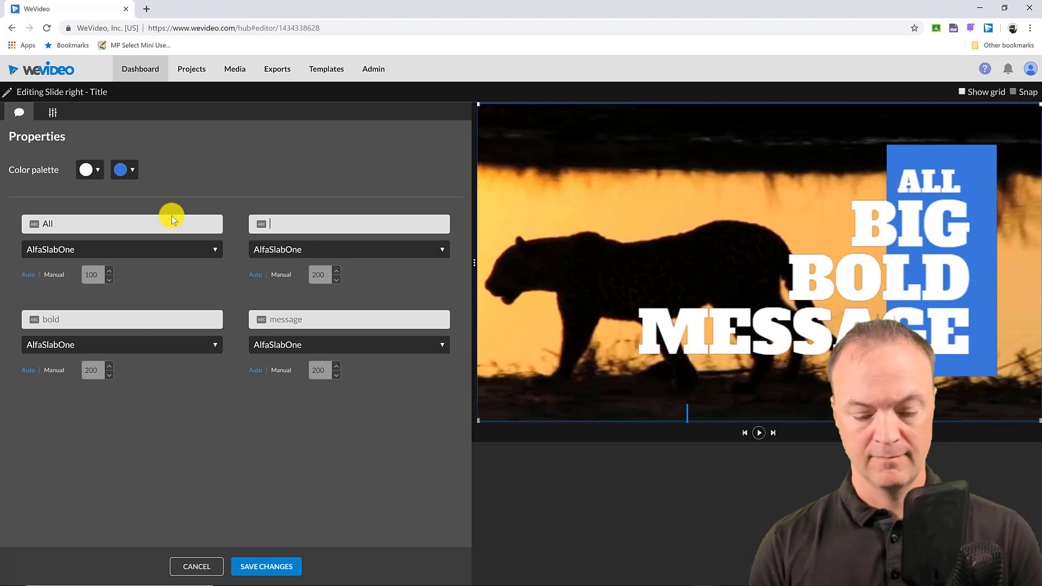
type("About")
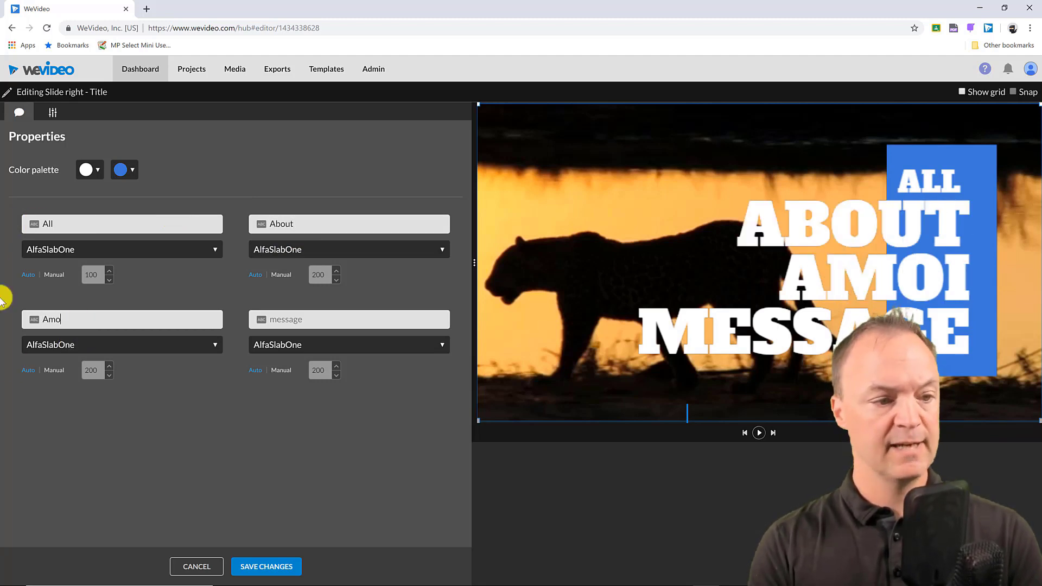
key("BackSpace")
key("BackSpace")
key("BackSpace")
type("nimals")
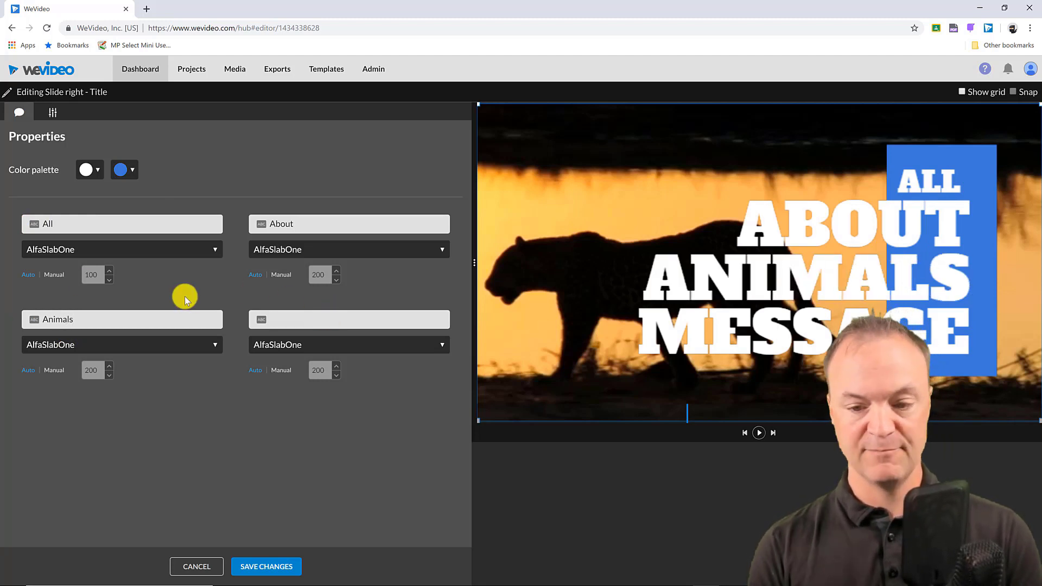
key("Tab")
type("Today")
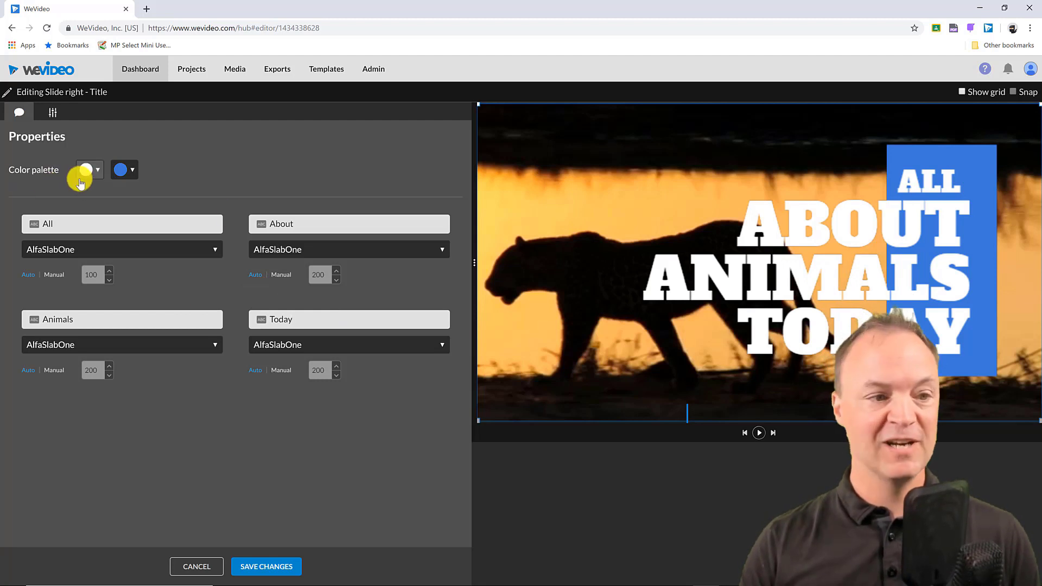
Make the title's box red and save the title changes
left_click(131, 173)
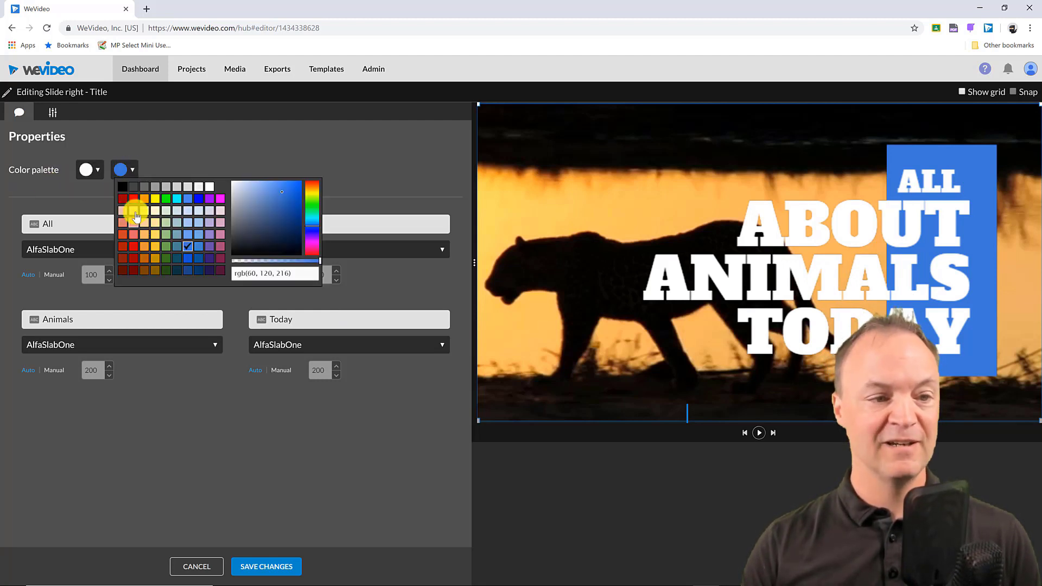
left_click(133, 198)
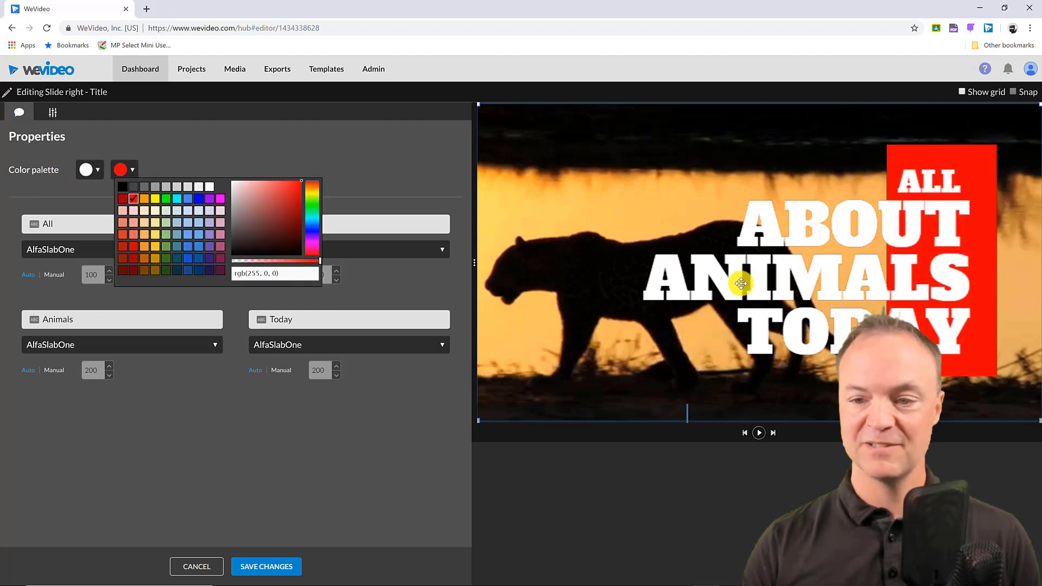
left_click(281, 567)
left_click_drag(135, 456, 78, 456)
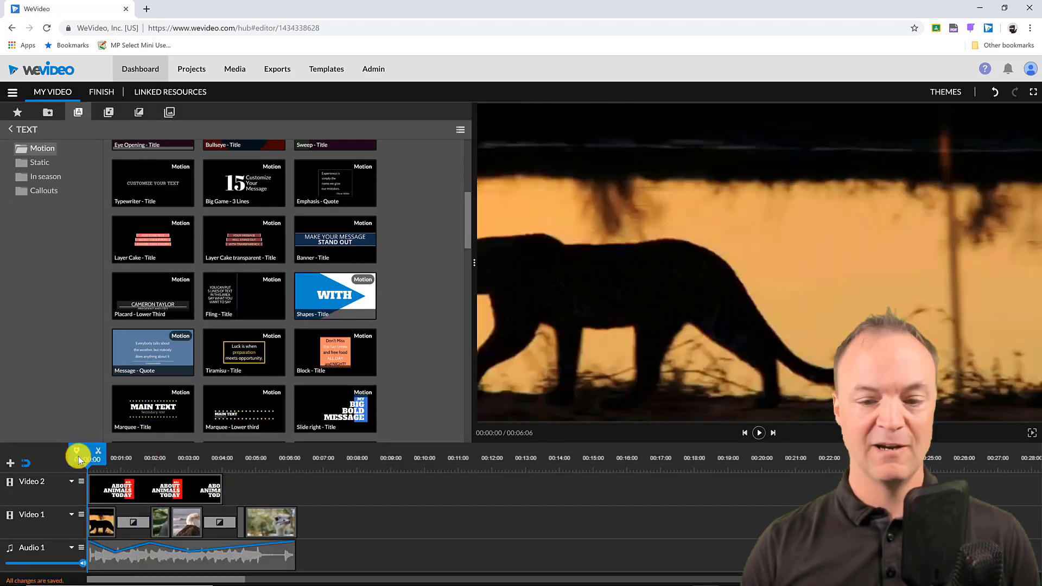
Preview the red title, then add a new video track named Video 3
left_click(758, 433)
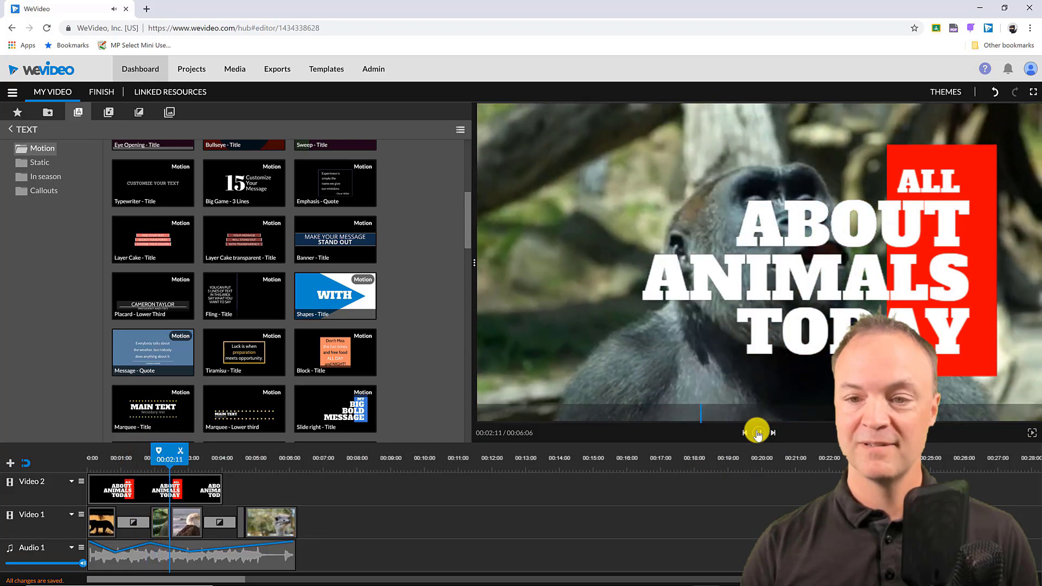
left_click(758, 433)
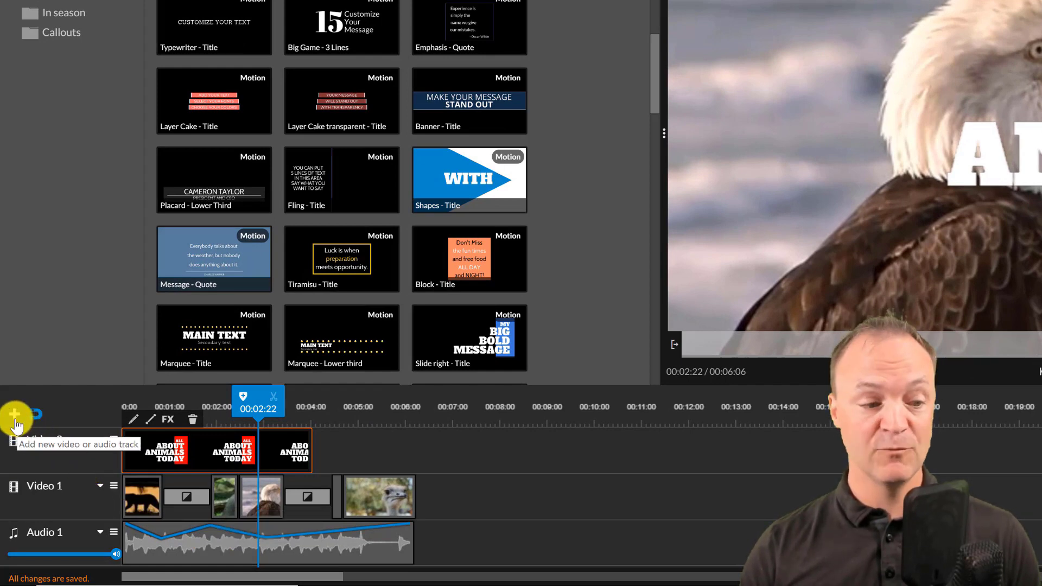
left_click(15, 420)
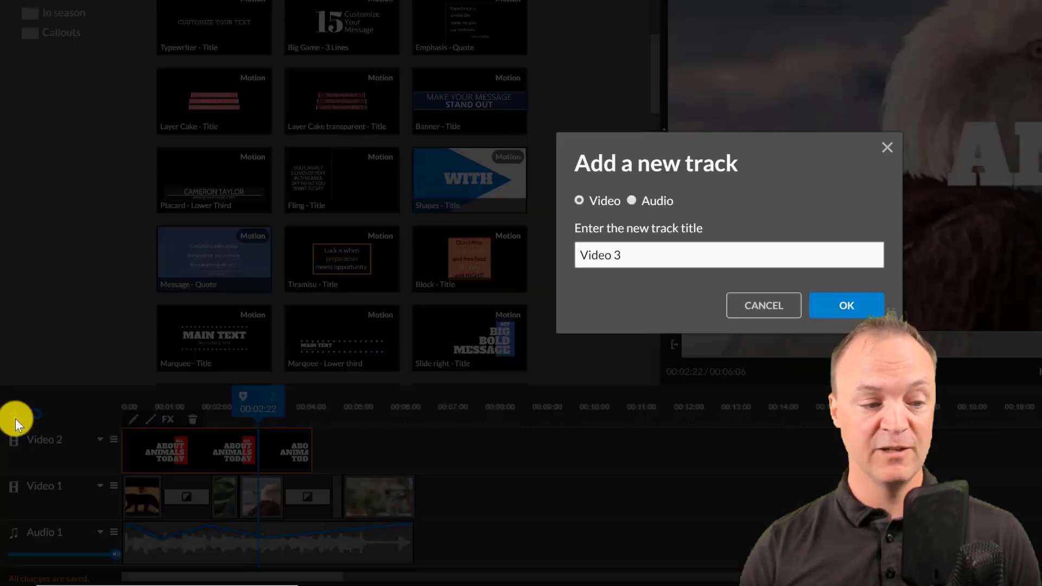
left_click(857, 321)
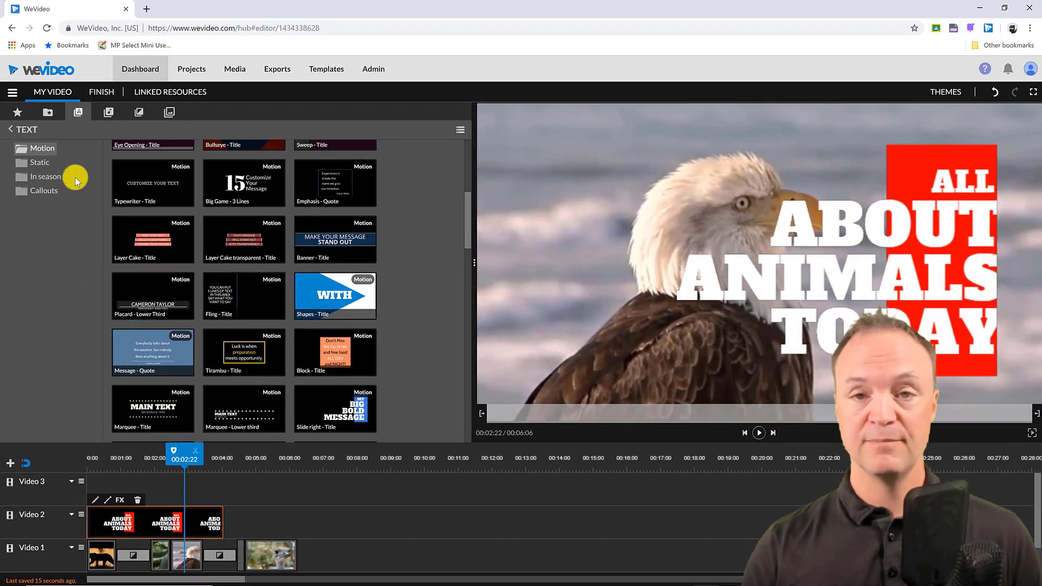
Place the chicken green-screen clip on Video 3 over the spaceship corridor clip on Video 2 at 8:09
left_click(49, 114)
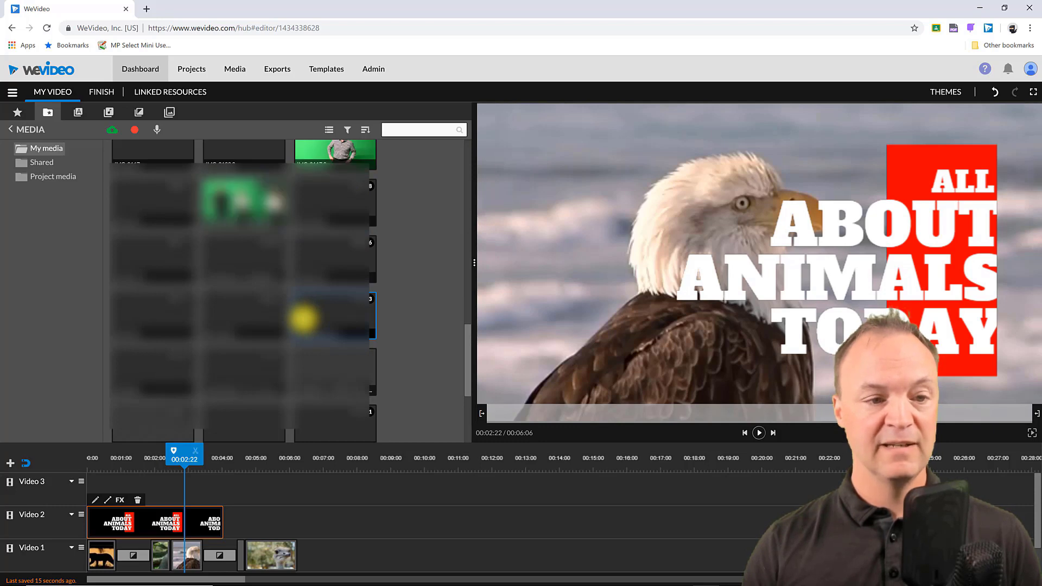
scroll(302, 318, "down", 3)
scroll(303, 320, "up", 6)
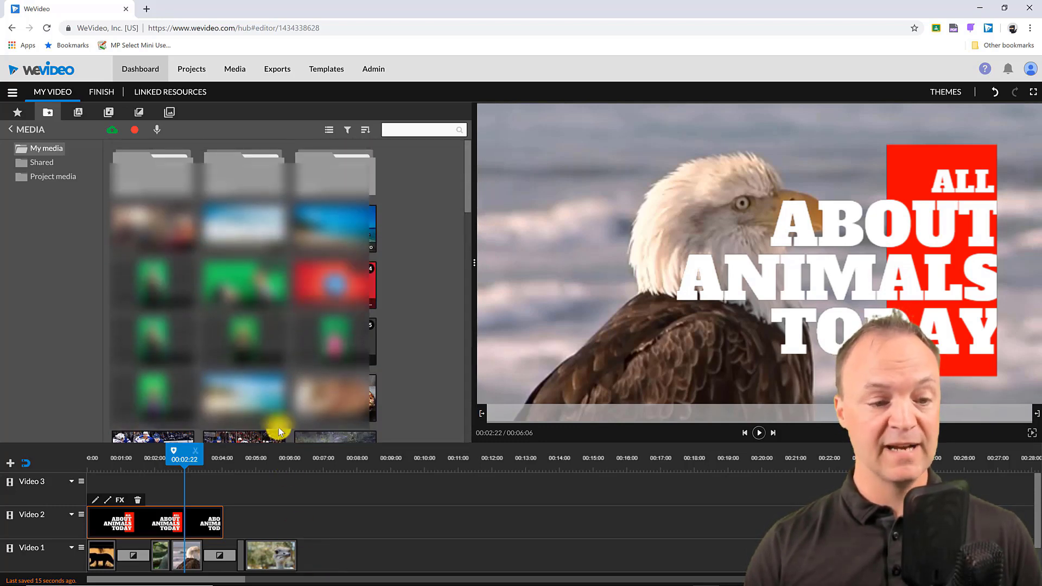
scroll(279, 380, "down", 5)
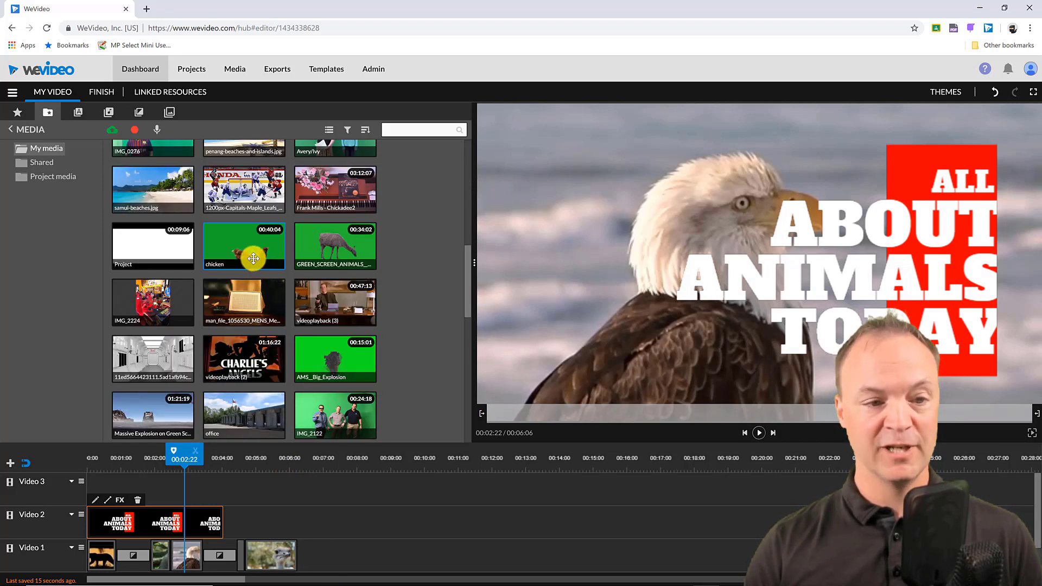
left_click_drag(249, 256, 388, 547)
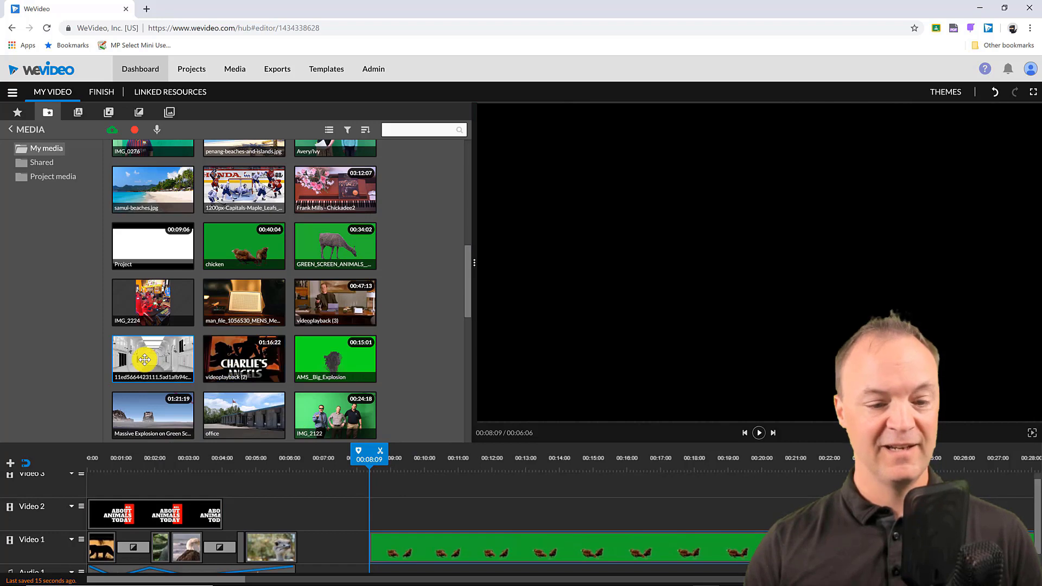
left_click_drag(144, 353, 385, 526)
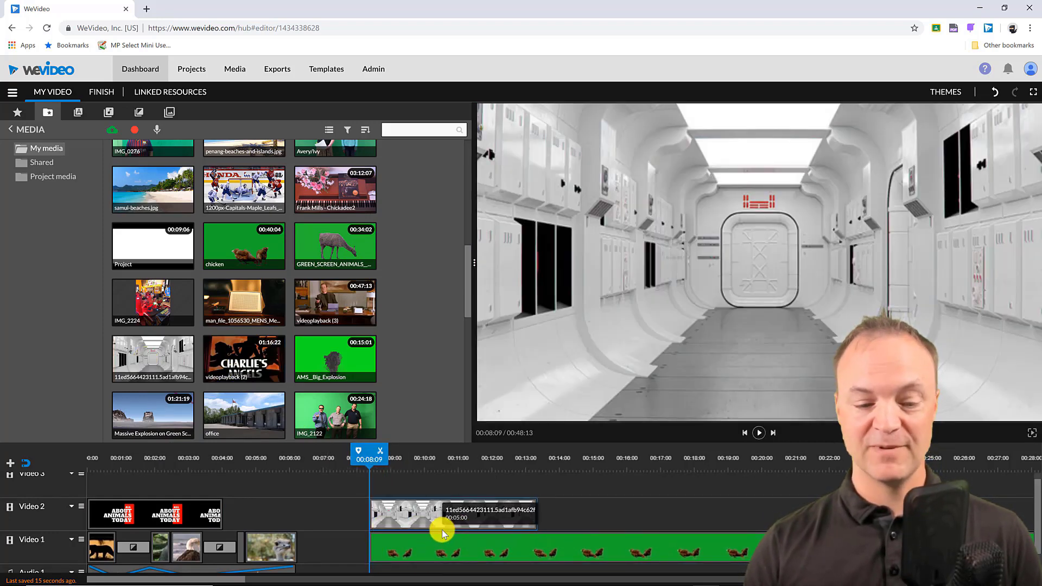
left_click_drag(286, 496, 455, 497)
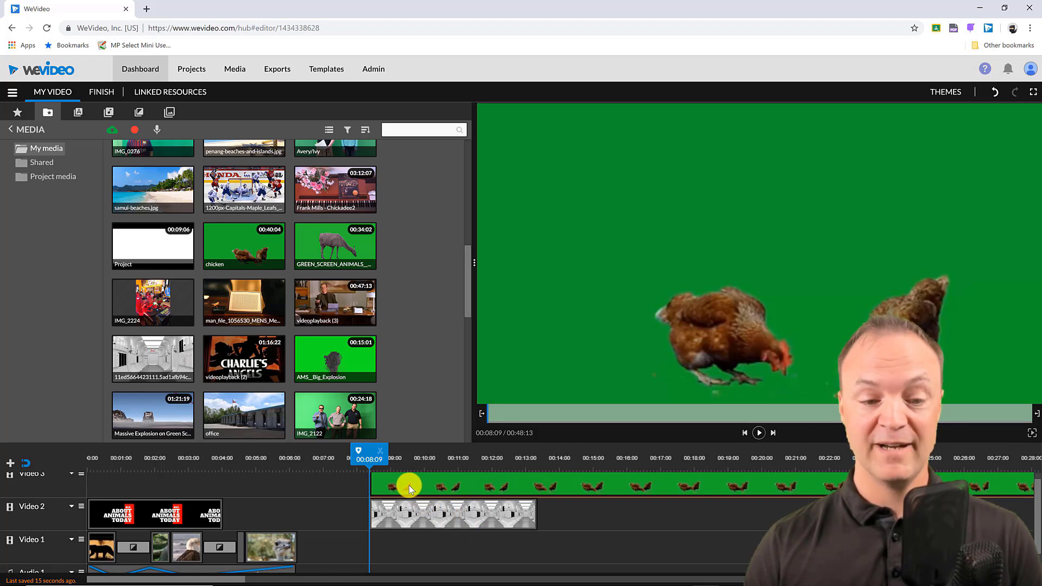
Key out the green background of the chicken clip with the Color Keying eyedropper
left_click(392, 483)
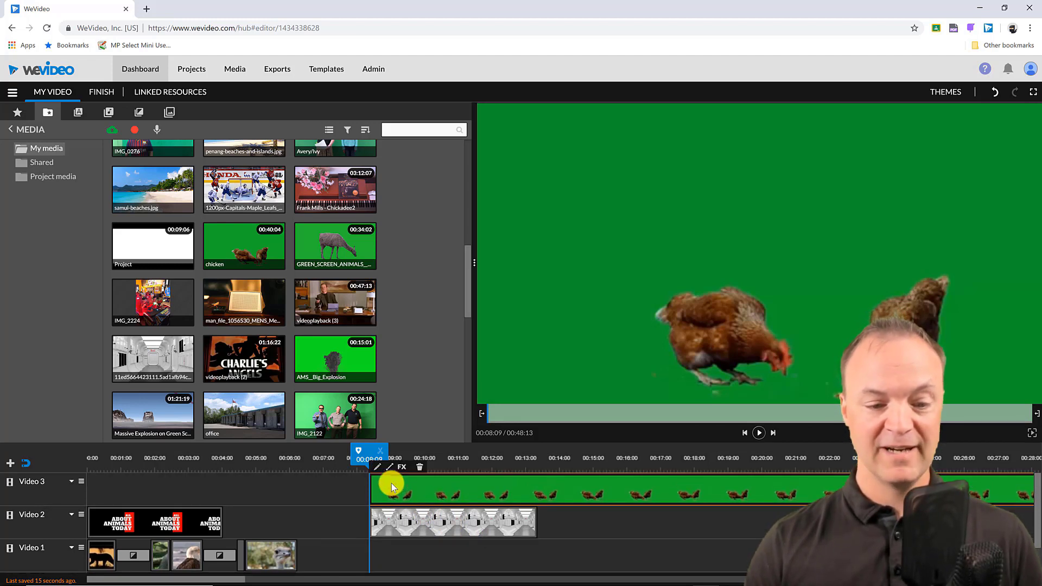
left_click(377, 472)
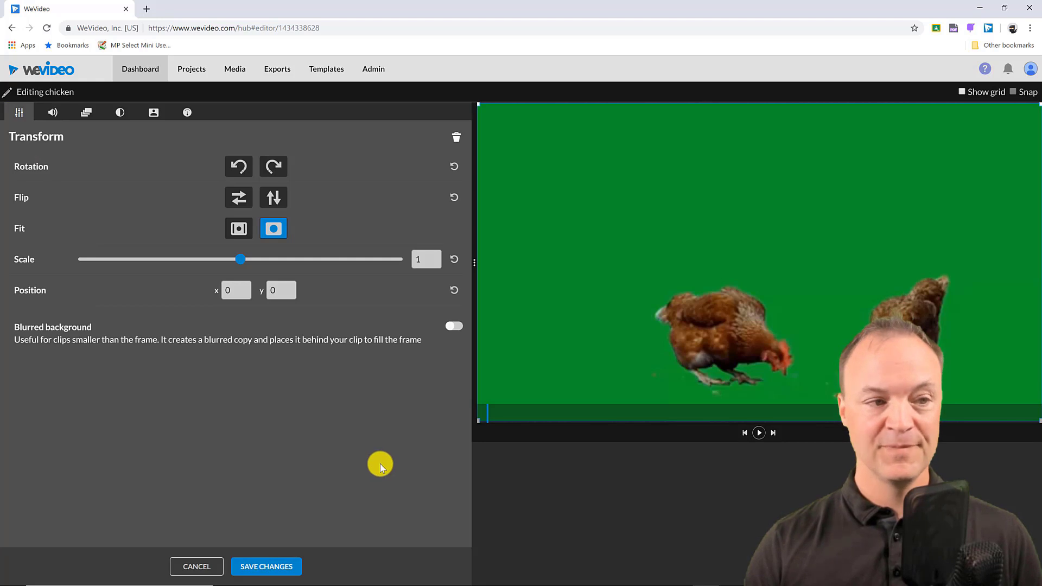
left_click(159, 116)
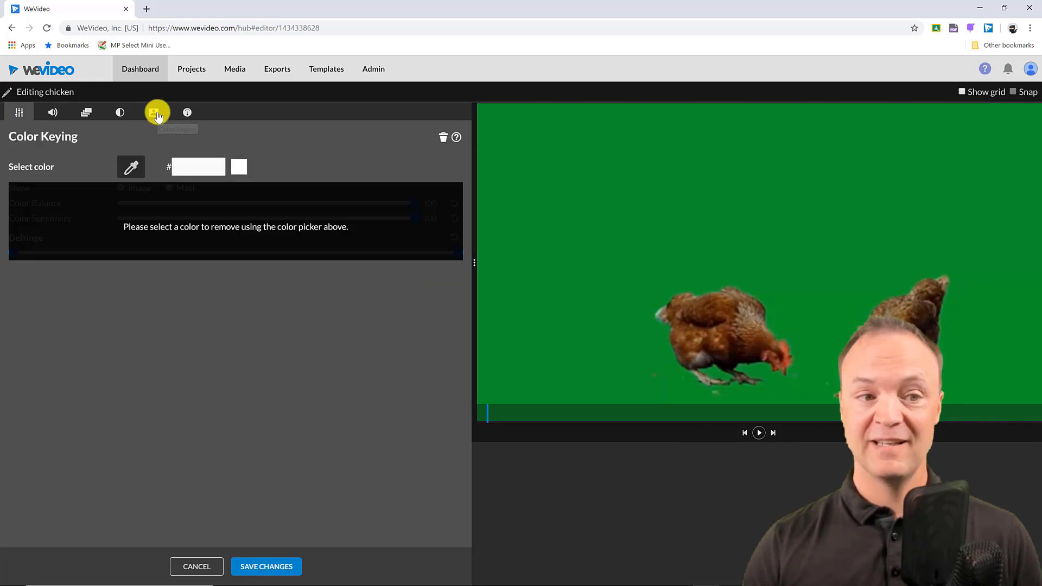
left_click(136, 172)
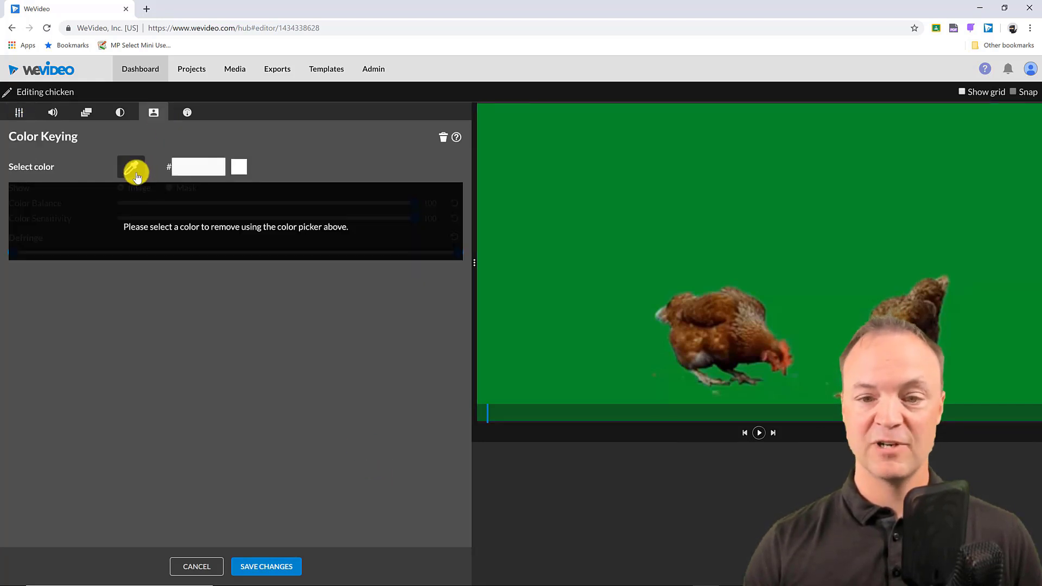
left_click(742, 234)
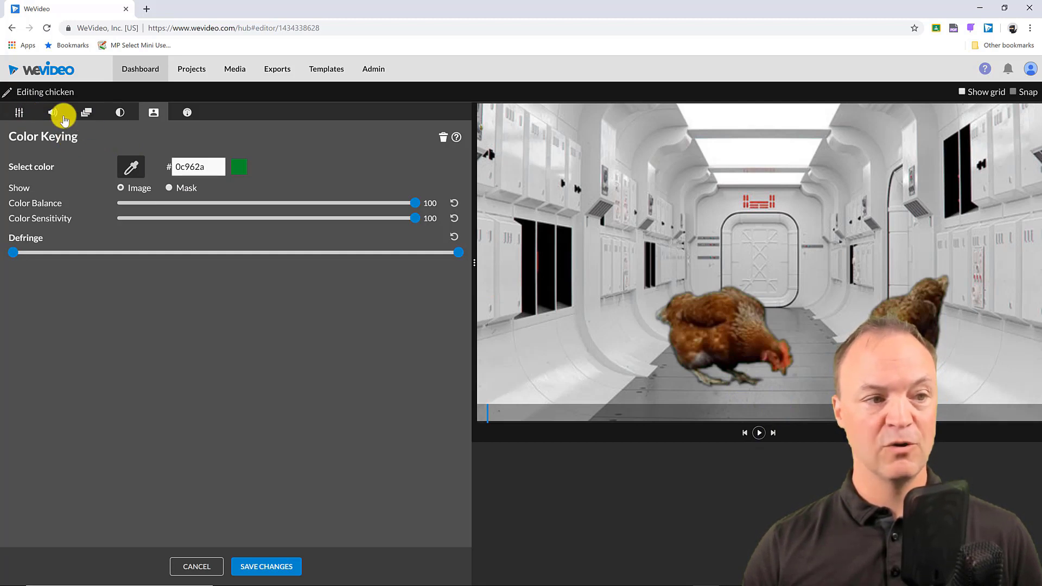
Scale the chickens to 0.51, move them down onto the corridor floor, preview, and save changes
left_click(28, 116)
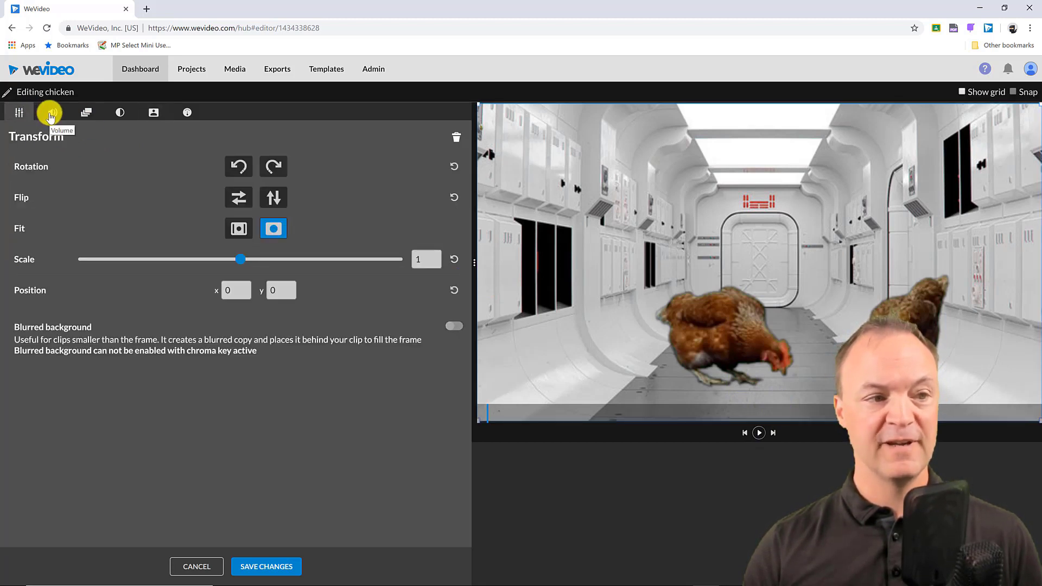
left_click_drag(241, 260, 161, 260)
left_click_drag(766, 321, 731, 364)
left_click(760, 432)
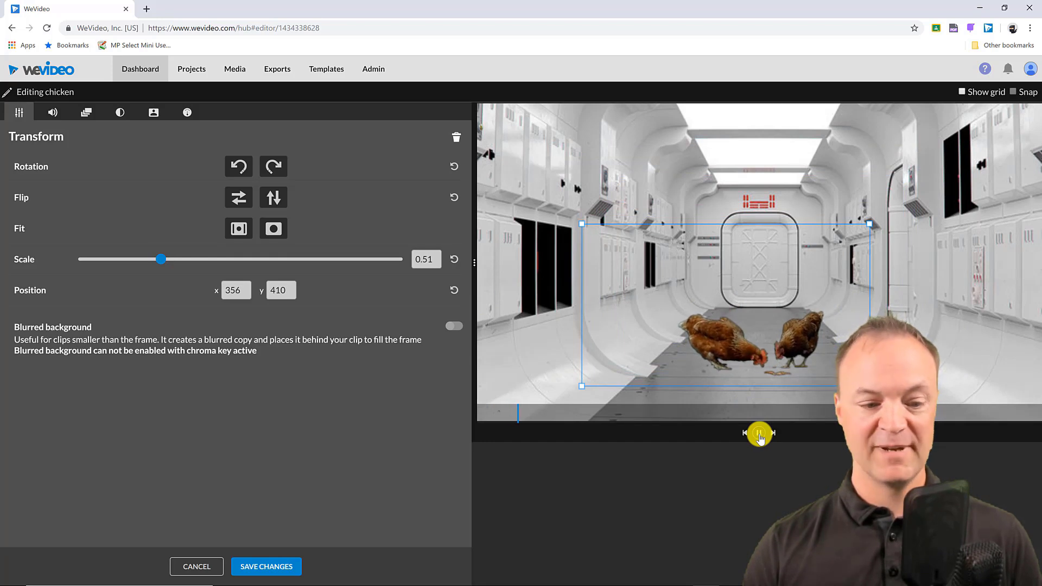
left_click(759, 432)
left_click(277, 566)
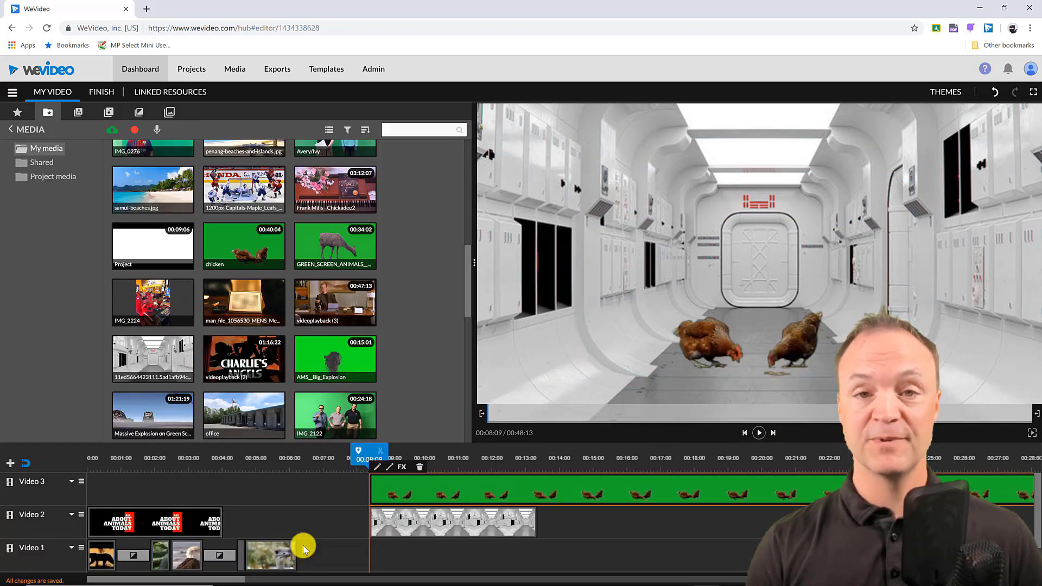
left_click(378, 469)
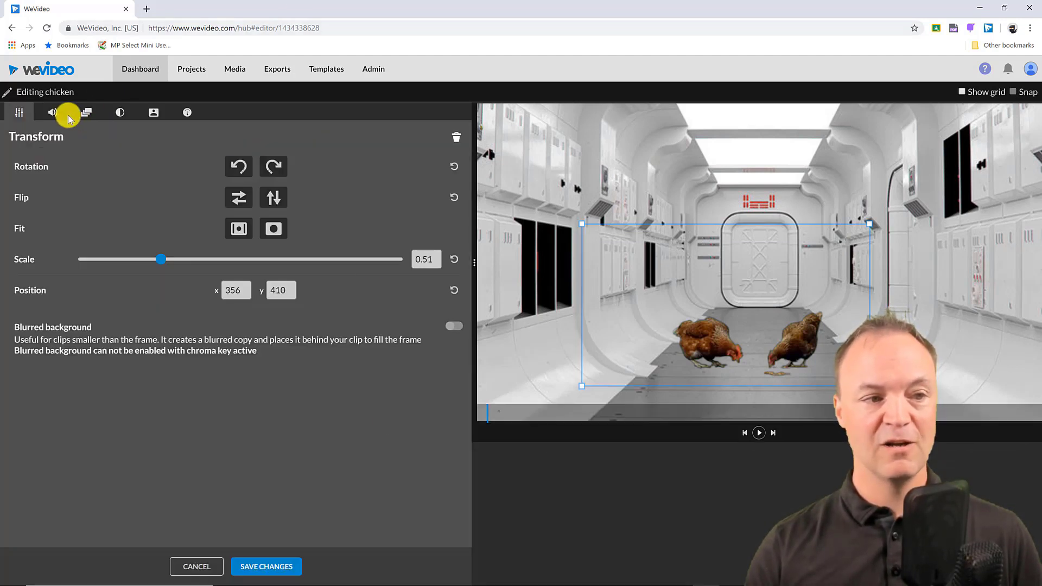
left_click(52, 115)
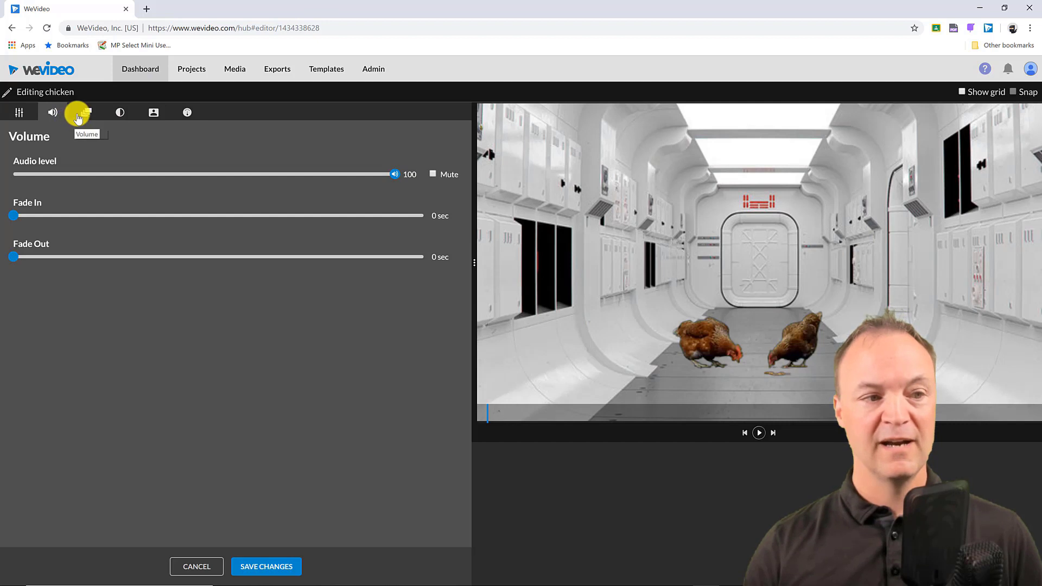
left_click(81, 115)
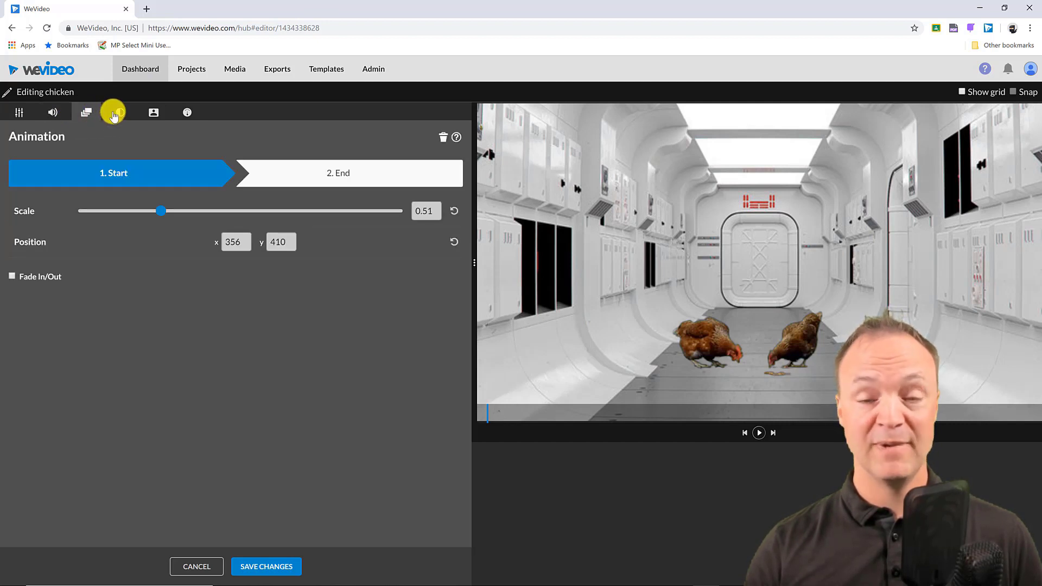
left_click(114, 114)
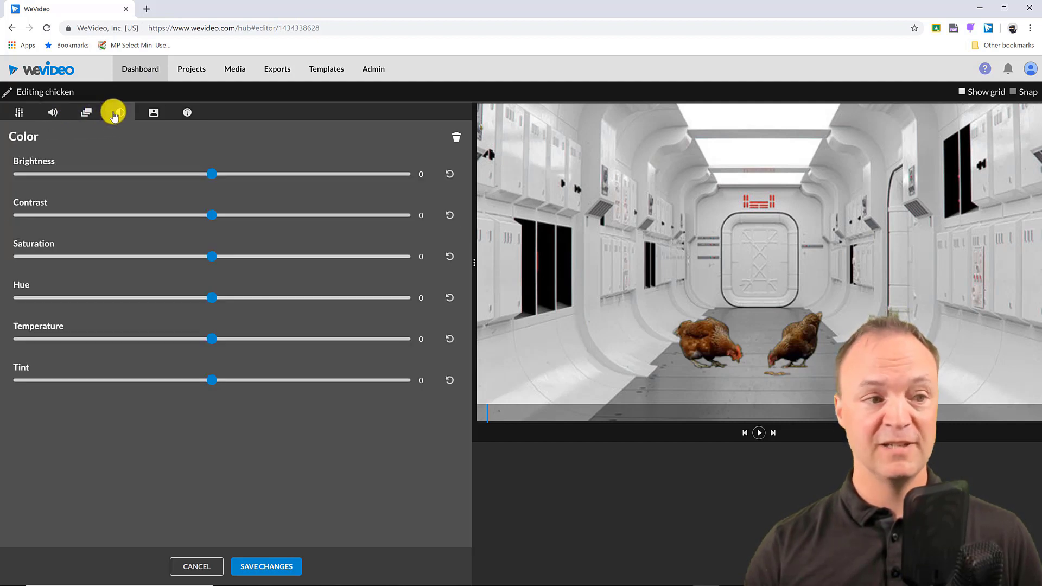
left_click(158, 116)
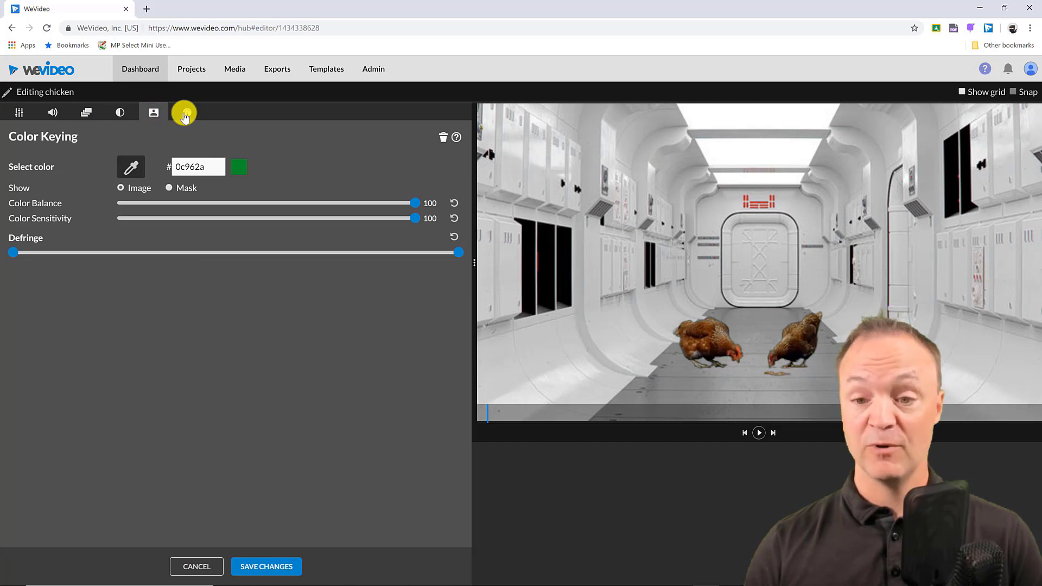
left_click(186, 116)
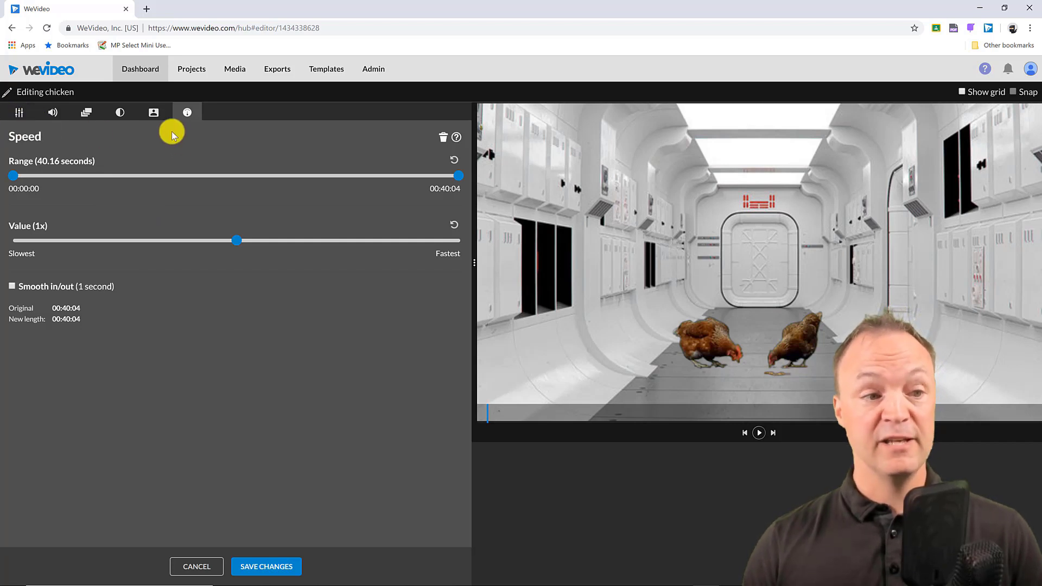
left_click(266, 563)
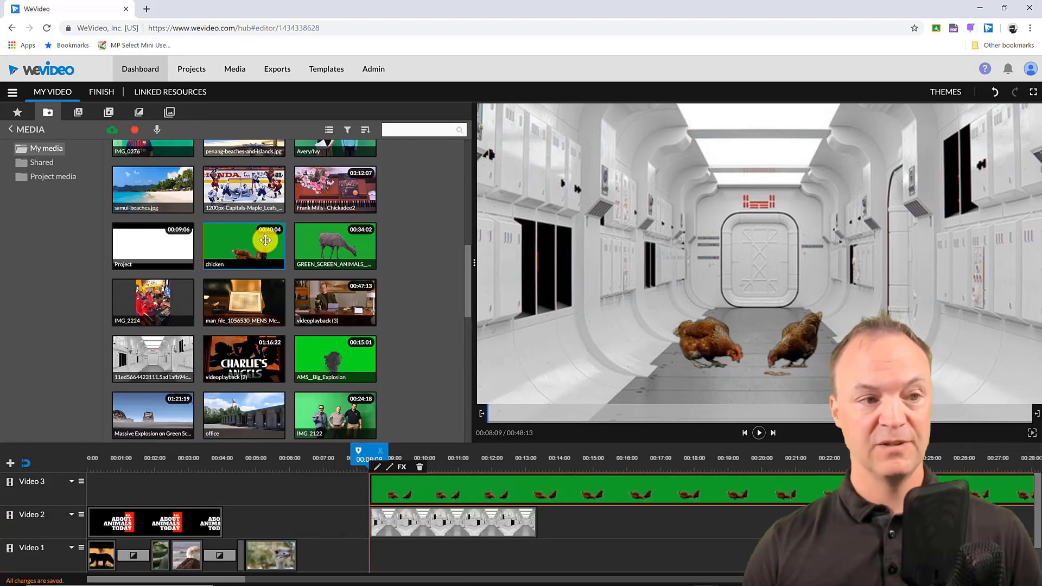
left_click(134, 132)
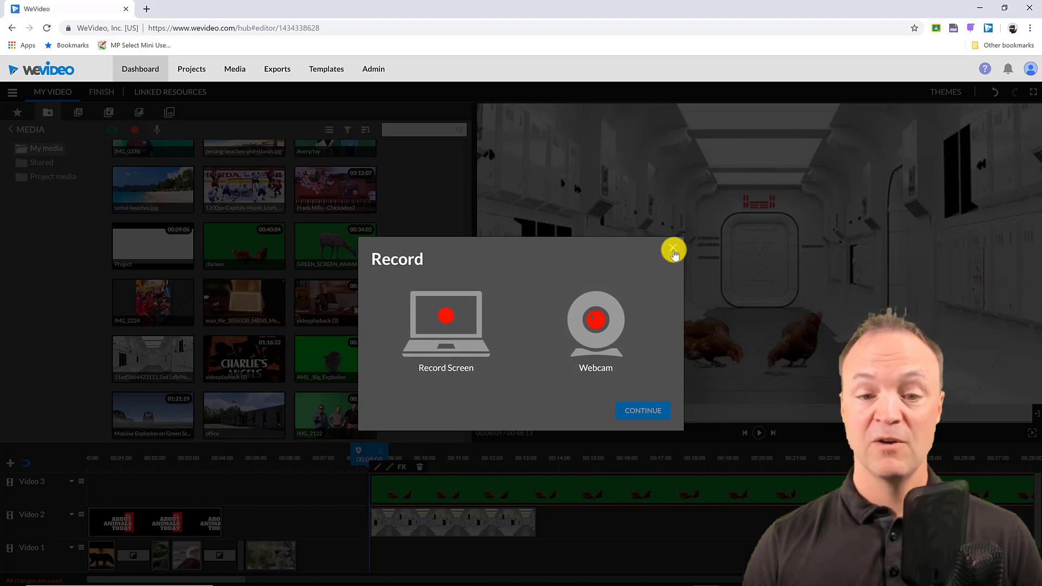
left_click(673, 250)
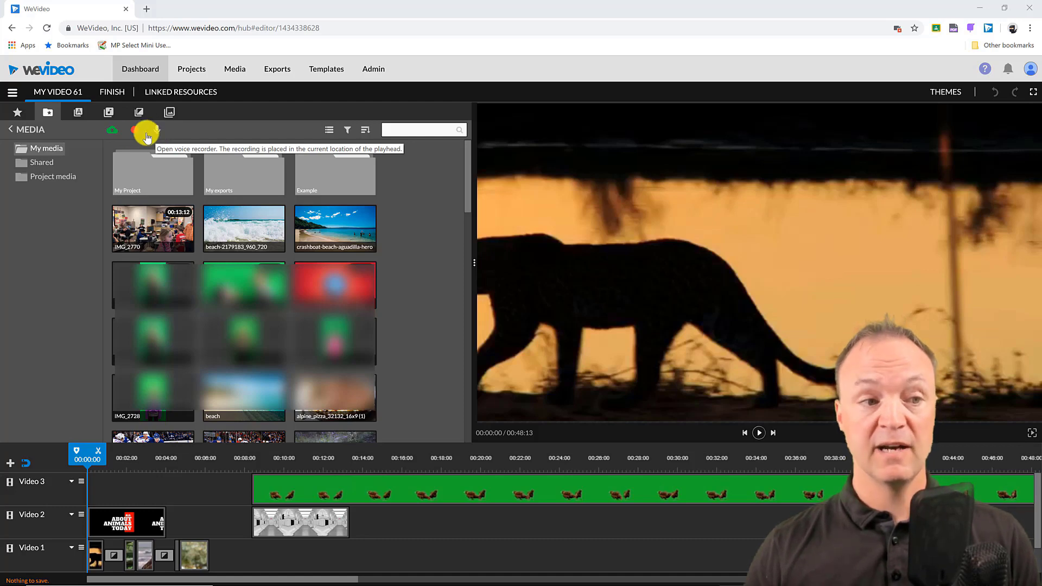
left_click(113, 132)
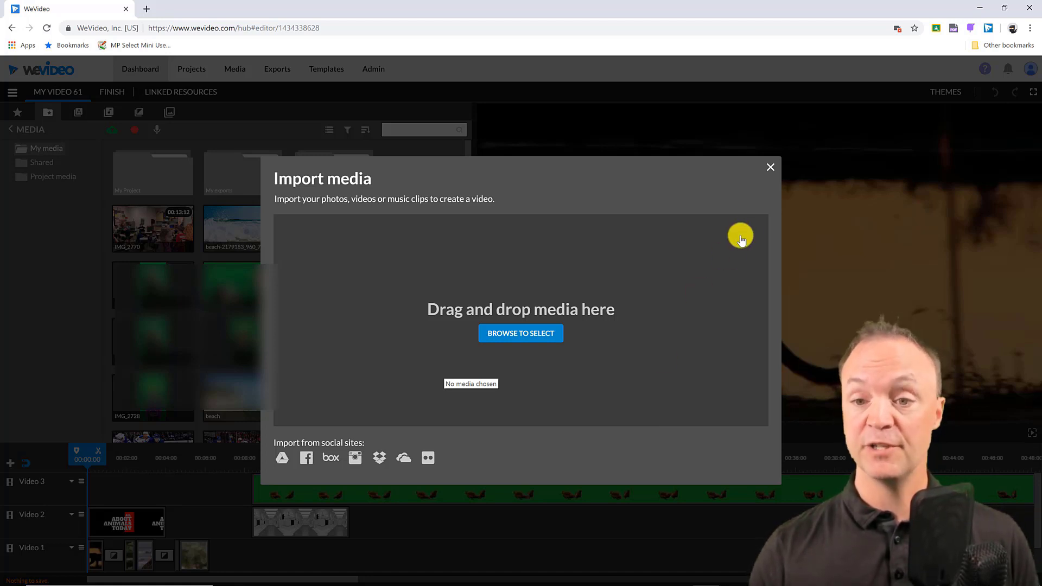
left_click(770, 172)
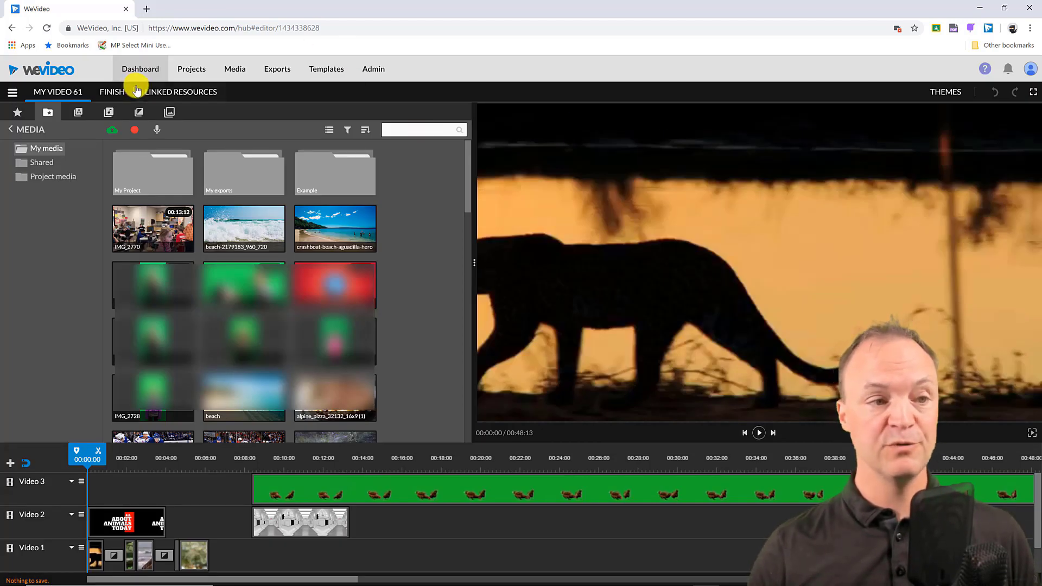
Export My Video 61 at HD (1280x720) resolution, then return to the dashboard
left_click(113, 91)
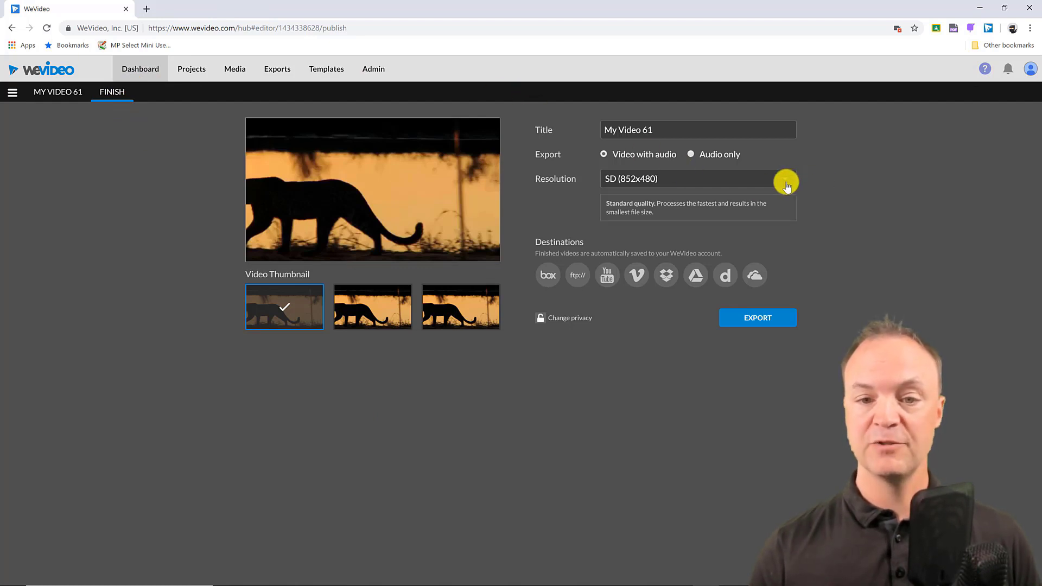
left_click(703, 180)
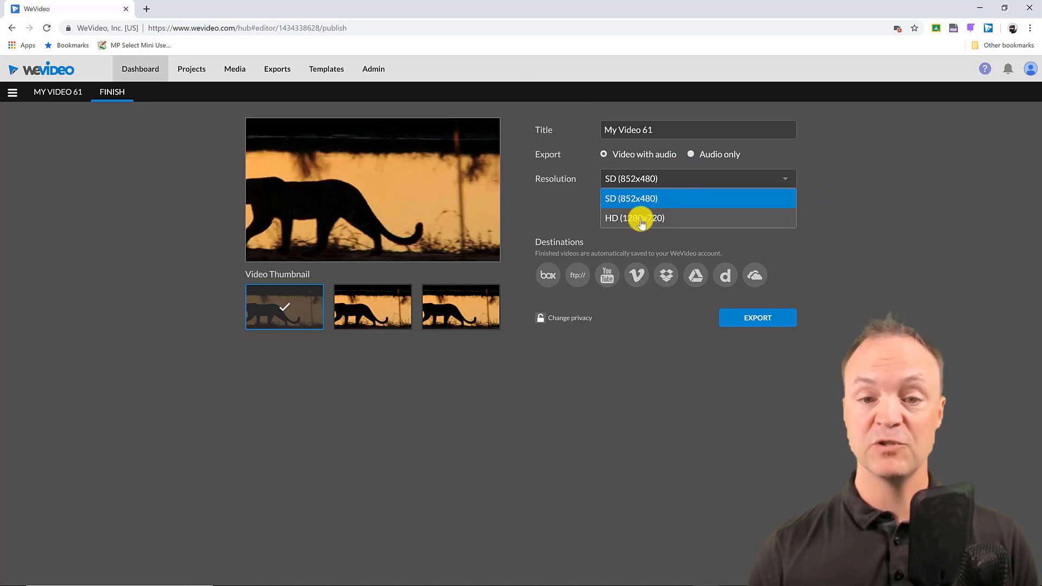
left_click(642, 218)
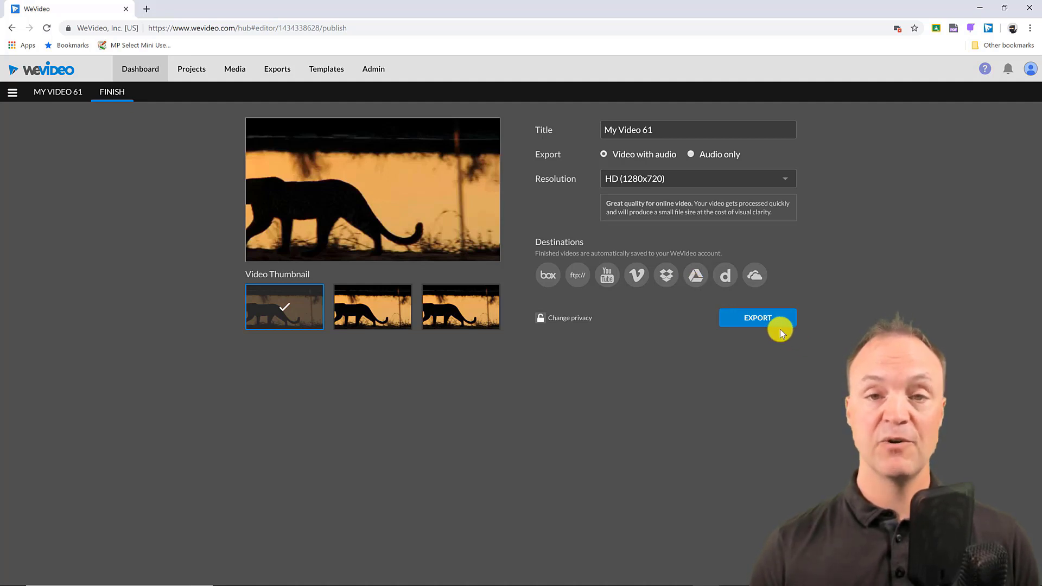
left_click(140, 69)
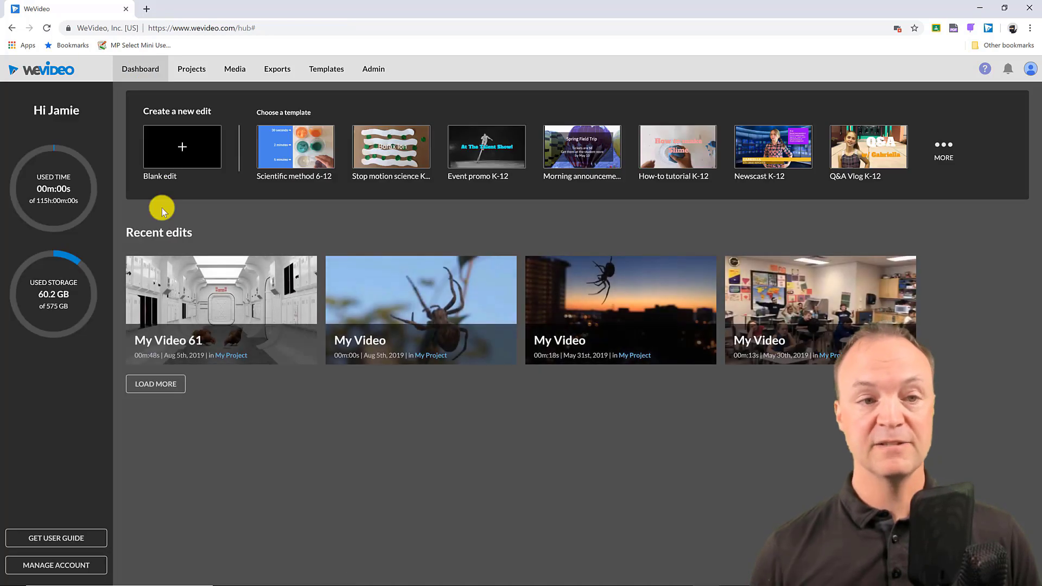